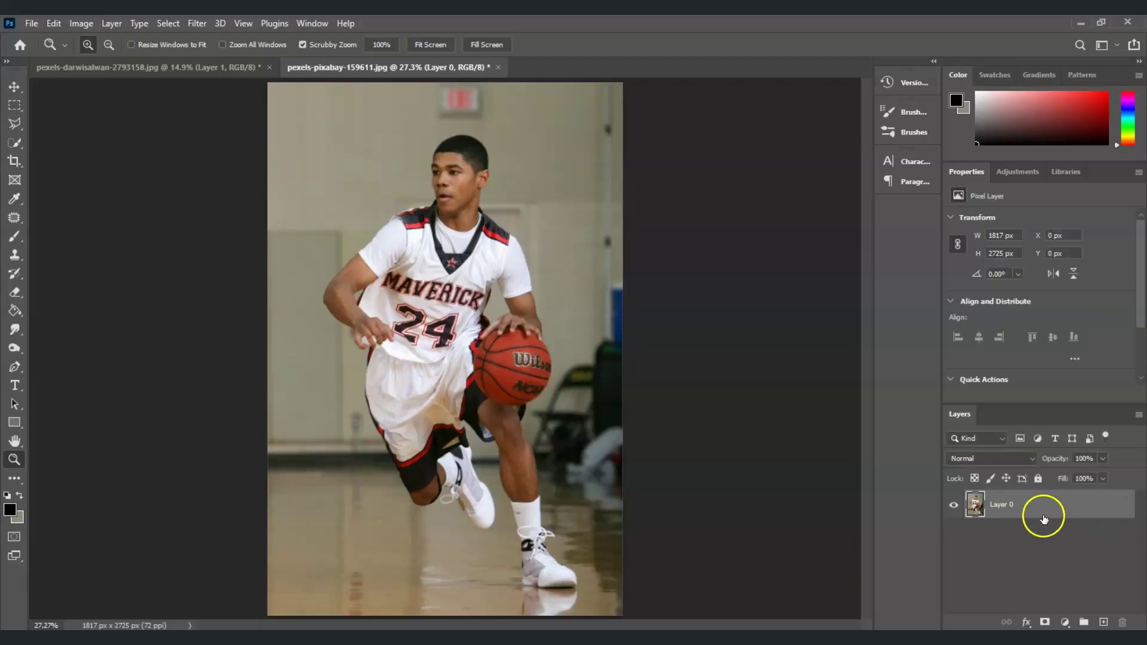
Extend the canvas upward and fill the new top strip with Content-Aware Fill
key(c)
drag(446, 82, 474, 153)
key(Return)
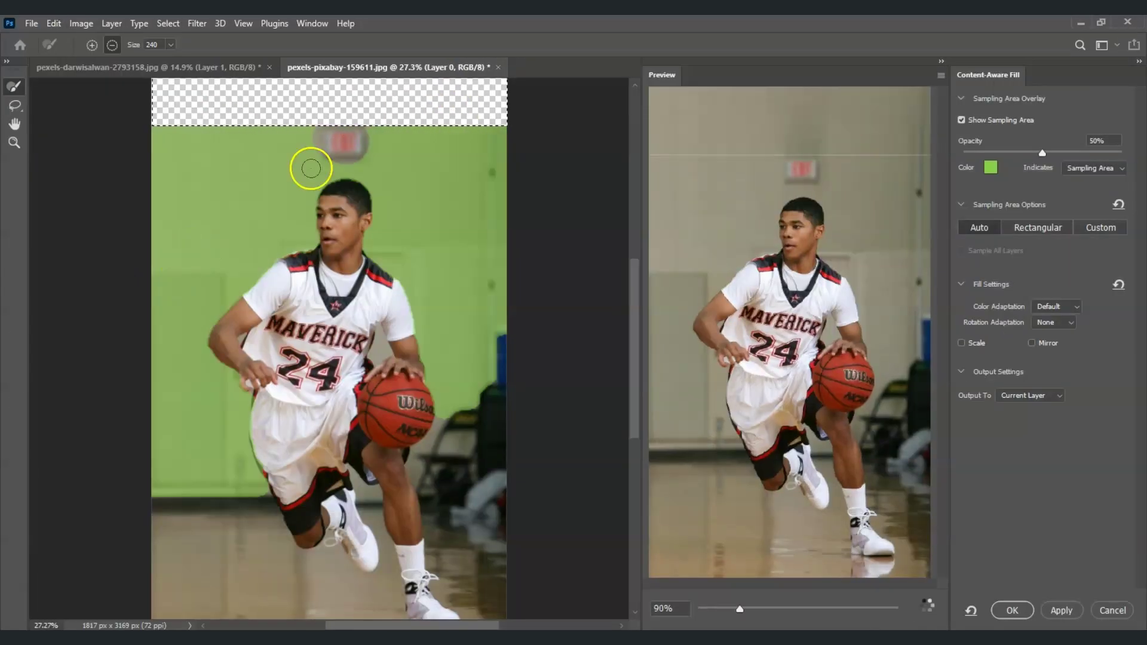
click(1060, 610)
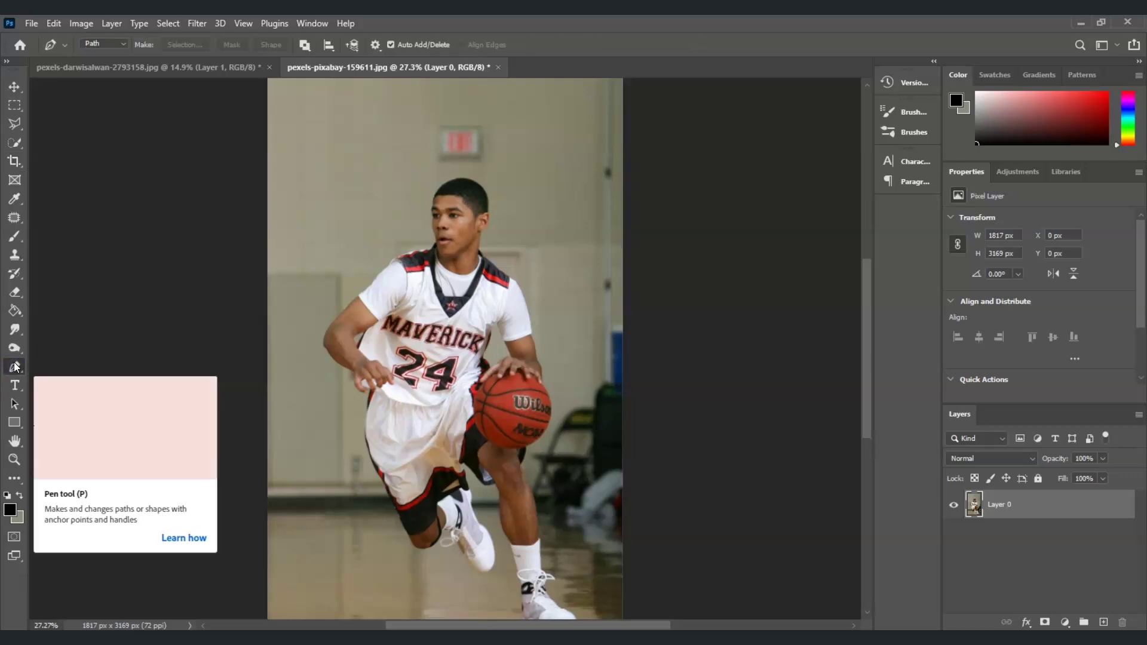
Turn a pen path around the head into a selection and copy the head to its own layer
click(15, 367)
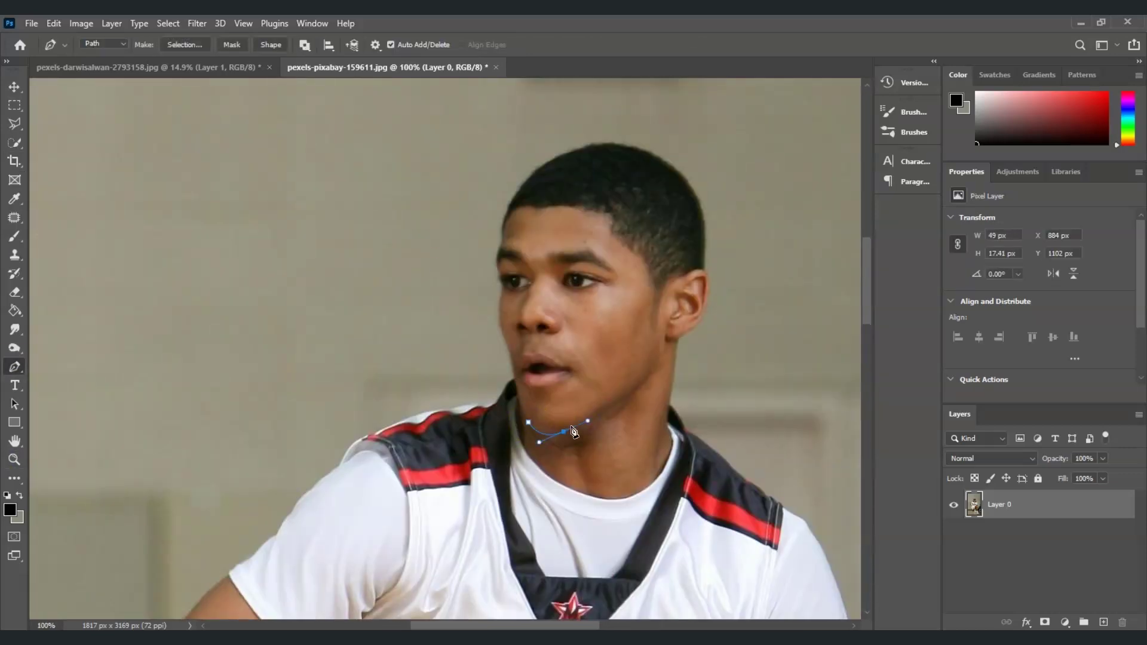
right_click(616, 225)
click(641, 282)
key(Return)
key(ctrl+j)
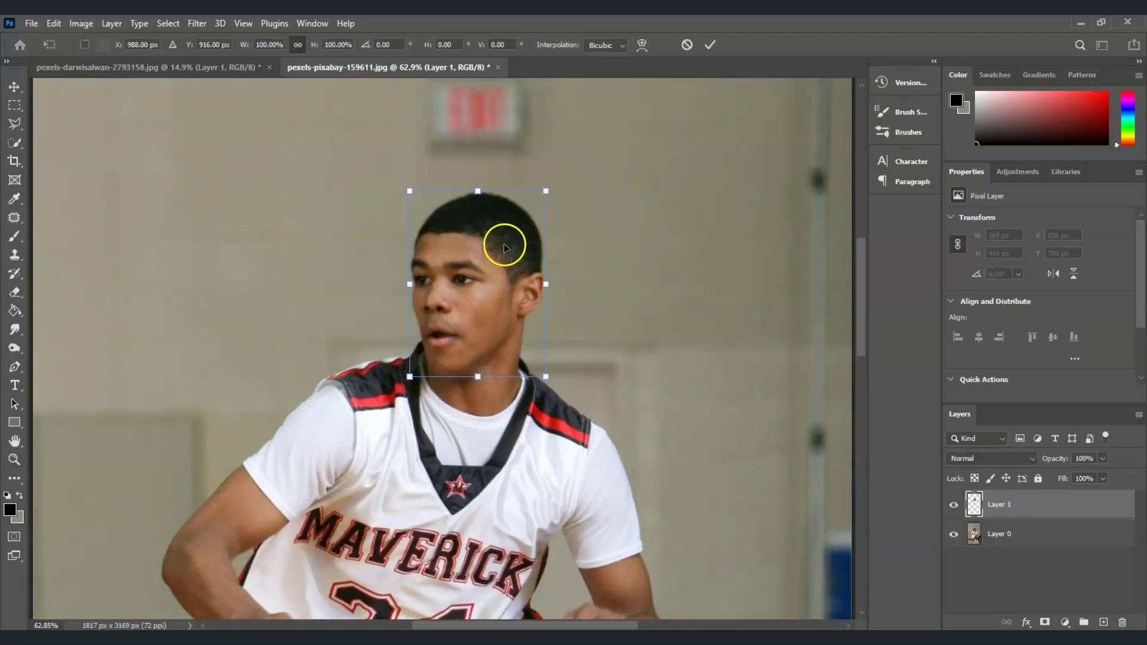
Enlarge the copied head and warp it to fit the body
drag(505, 243, 462, 179)
right_click(475, 263)
click(522, 417)
click(415, 215)
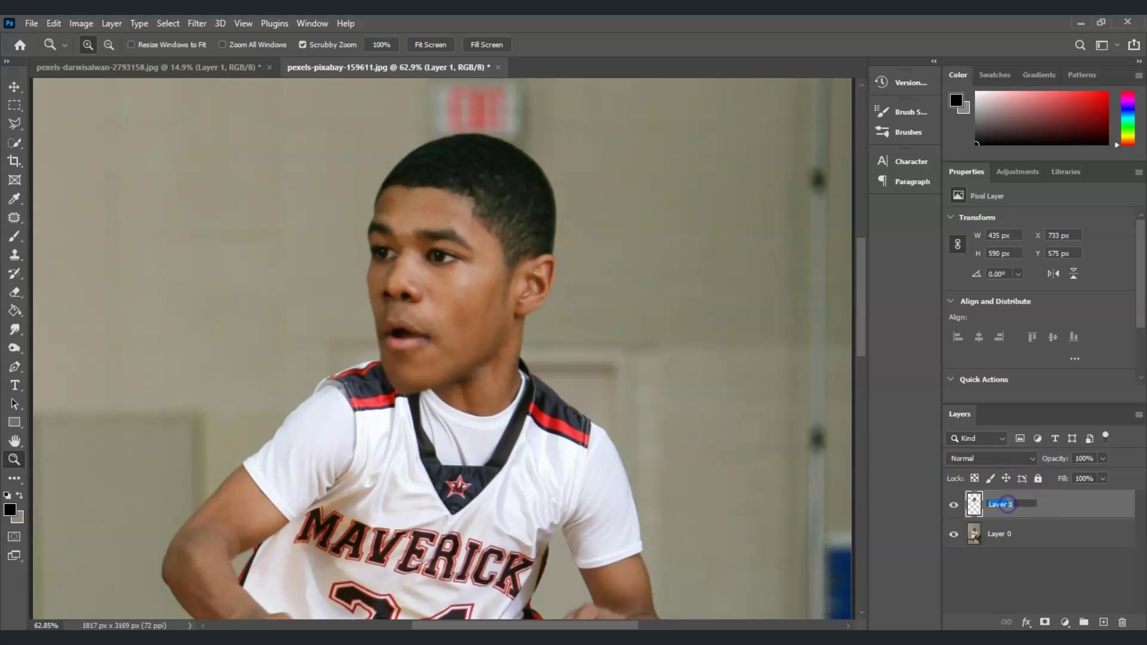
Nudge the black shadow copy below the head and blur it with a 3.1-pixel radius
click(1065, 606)
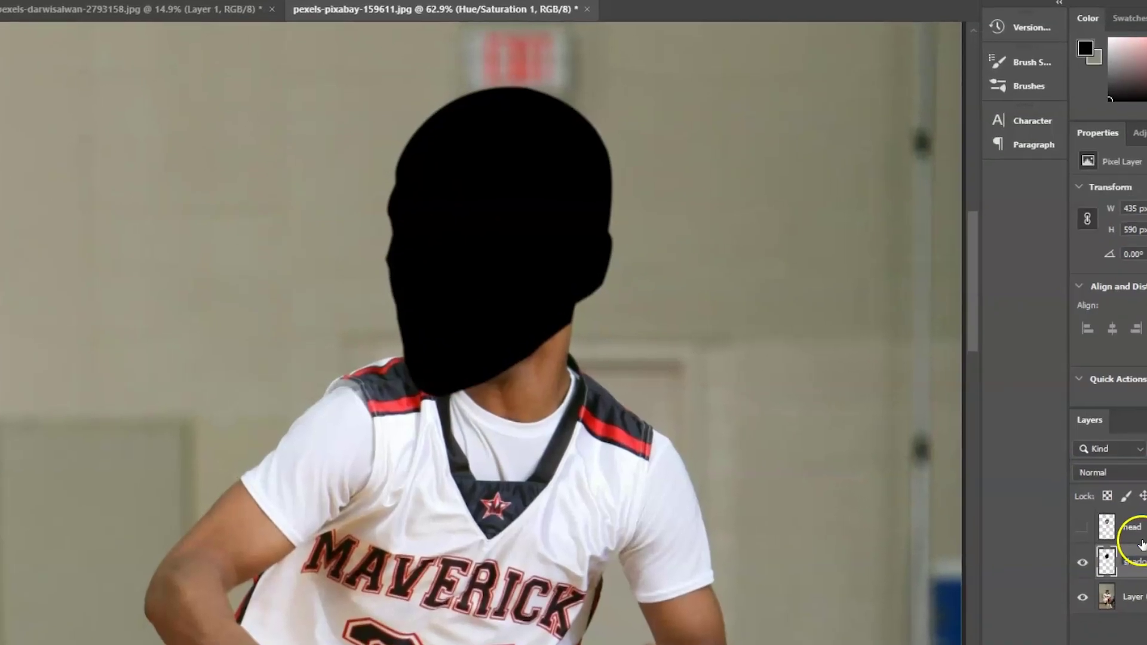
key(Down)
key(Down)
key(Down)
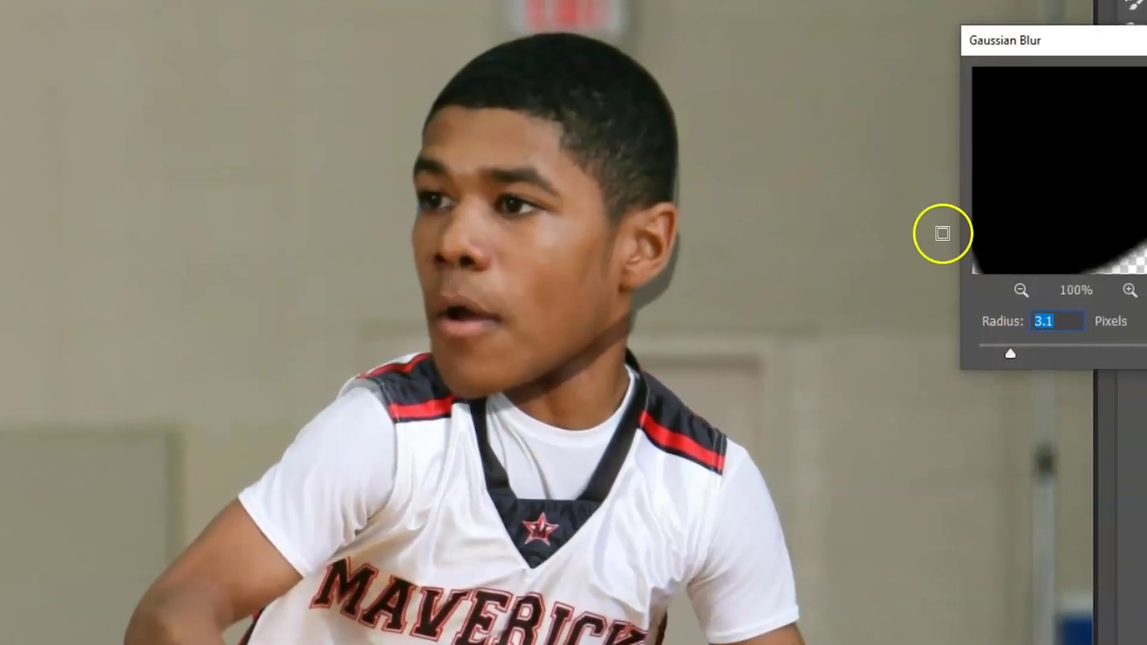
key(Return)
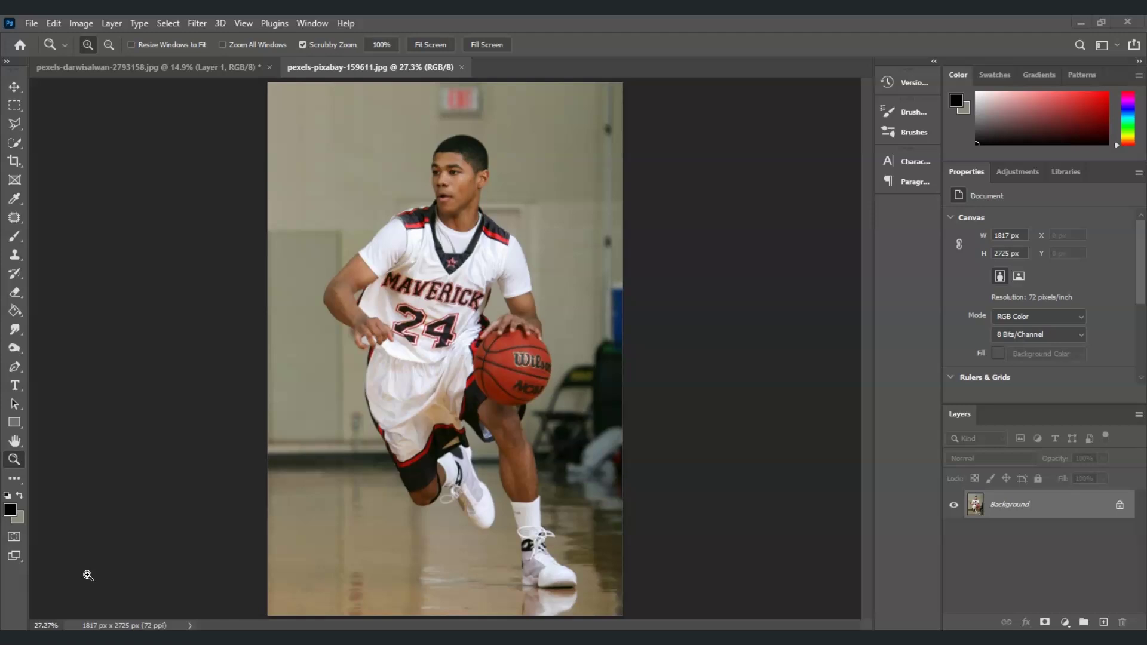
Convert the locked Background layer of pexels-pixabay-159611.jpg into an editable Layer 0
click(133, 580)
click(1120, 508)
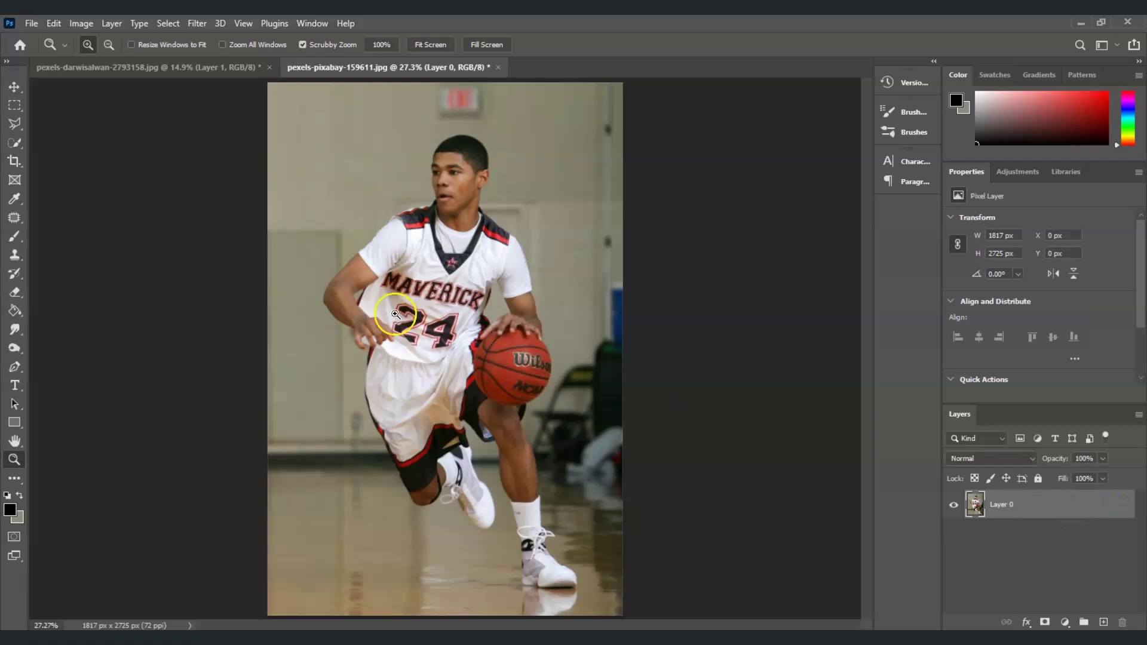
Crop outward to add an empty strip above the photo, making the canvas 1817 x 3169 px
click(13, 161)
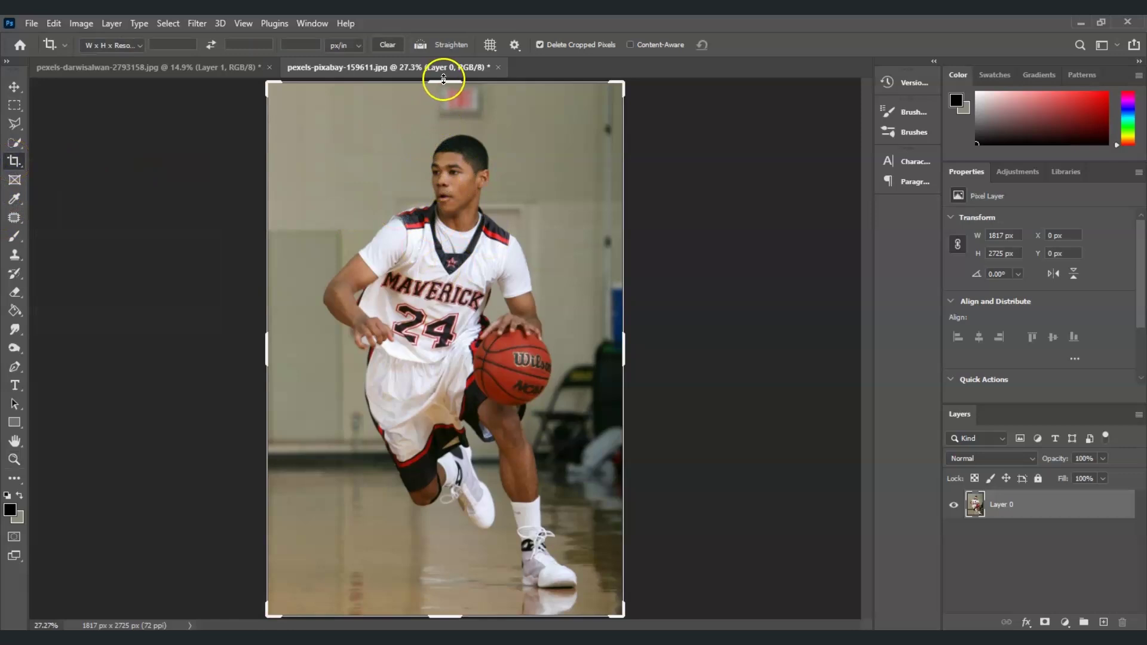
drag(445, 79, 456, 109)
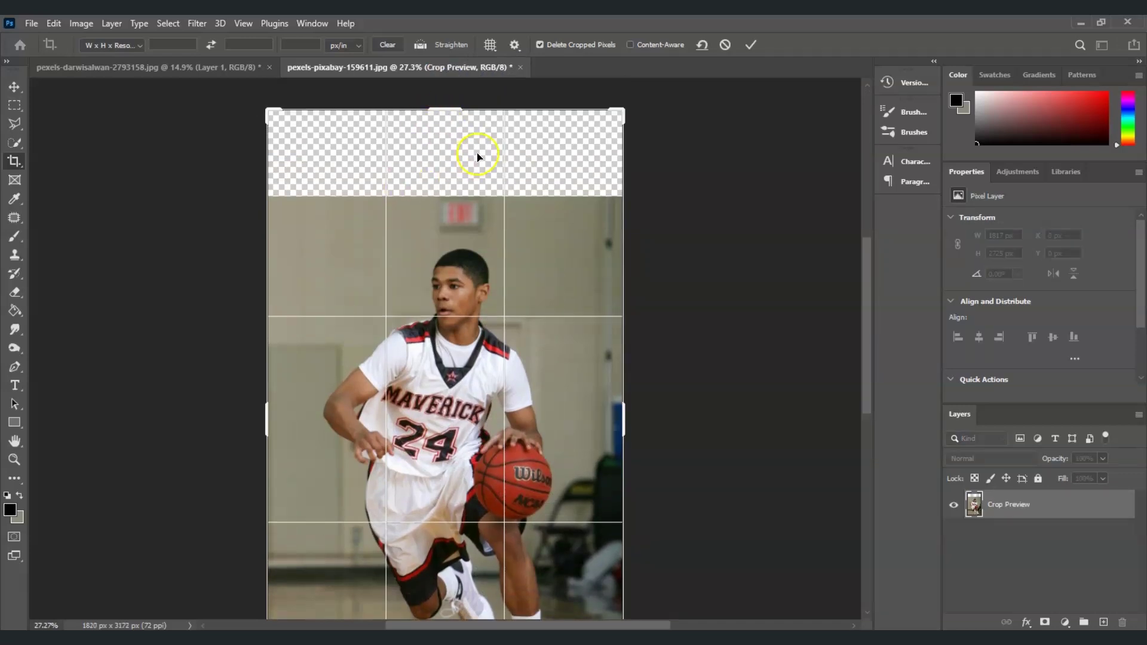
key(Return)
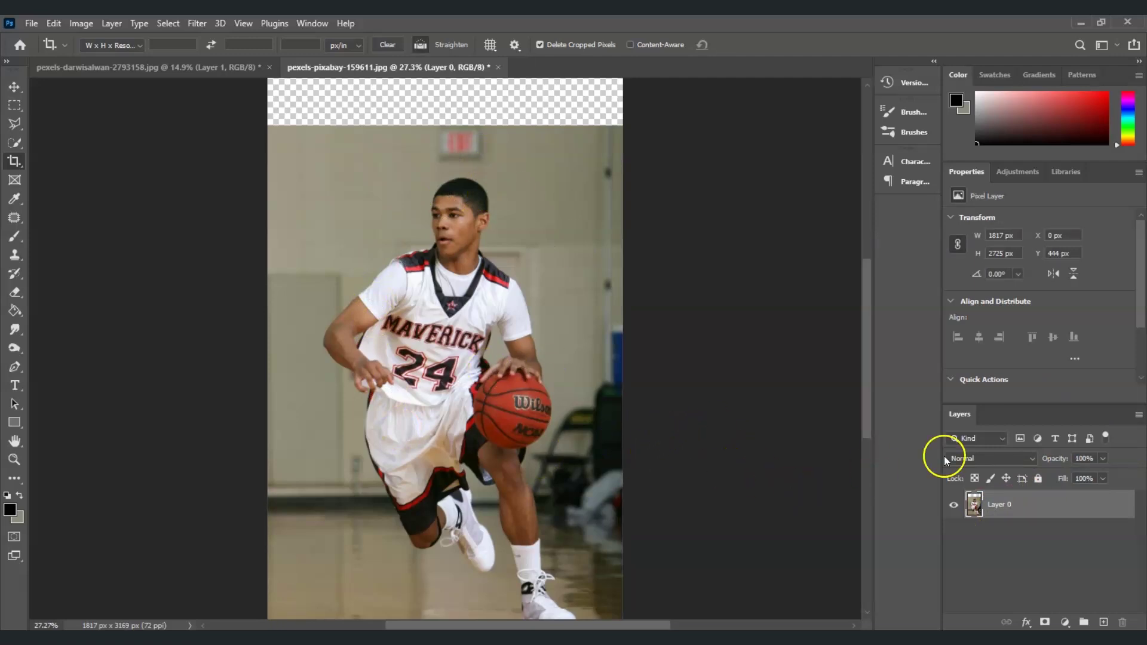
Select only the empty top strip by inverting a selection of the photo's pixels
ctrl+click(974, 505)
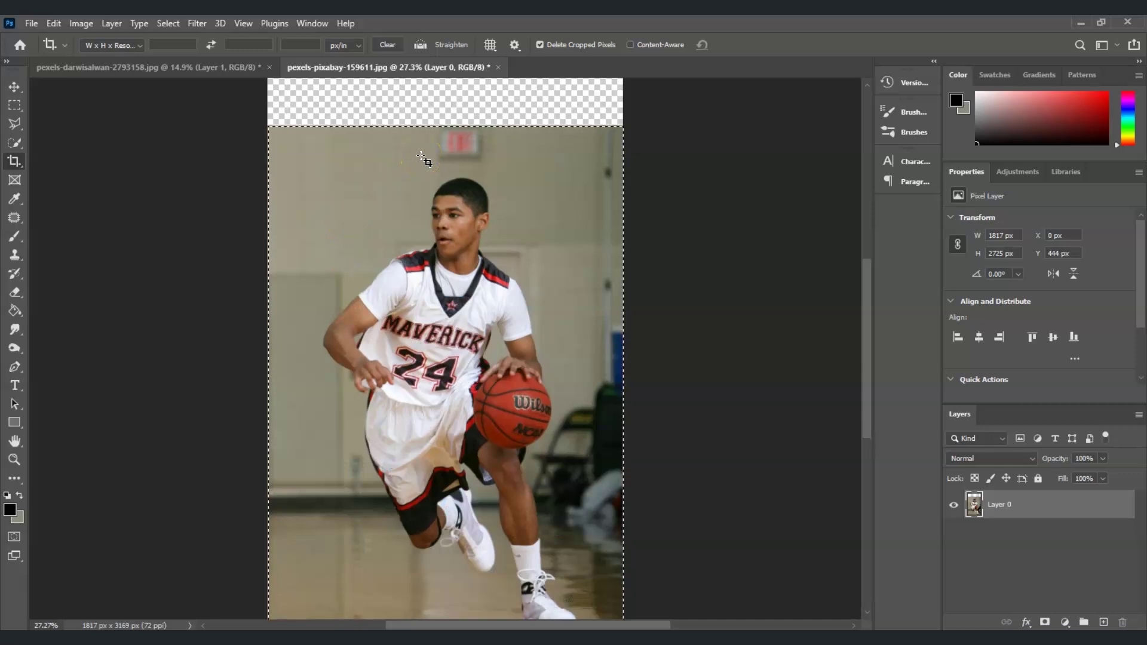
key(ctrl+shift+i)
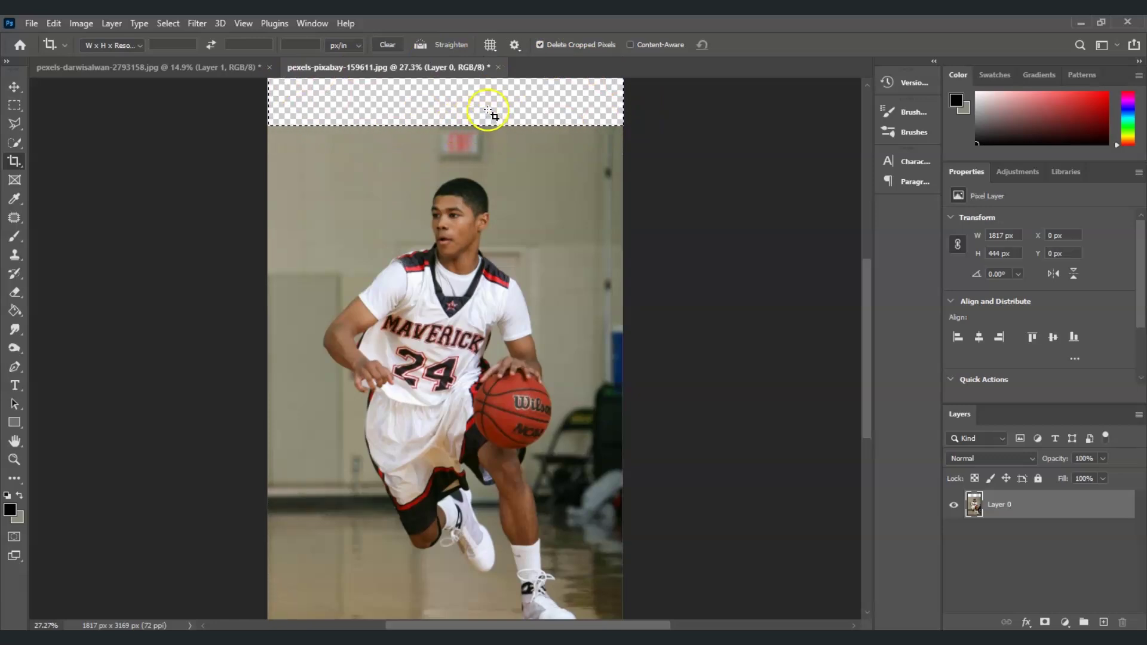
click(53, 24)
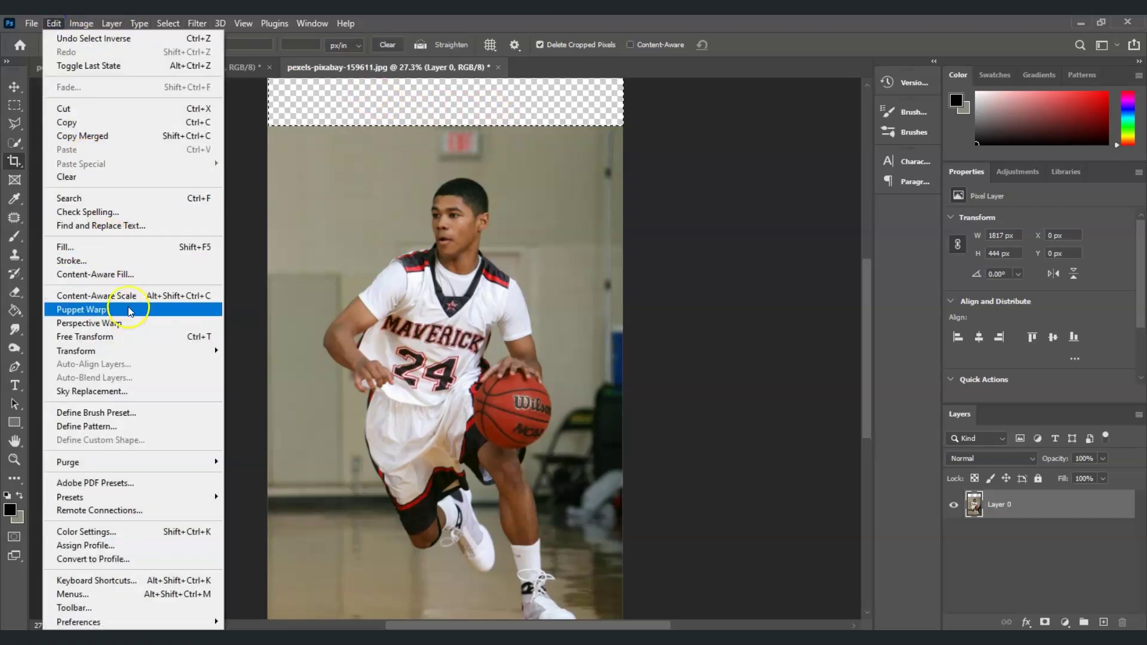
Content-Aware Fill the top strip with gym wall, excluding the player's head and floor from sampling
click(125, 273)
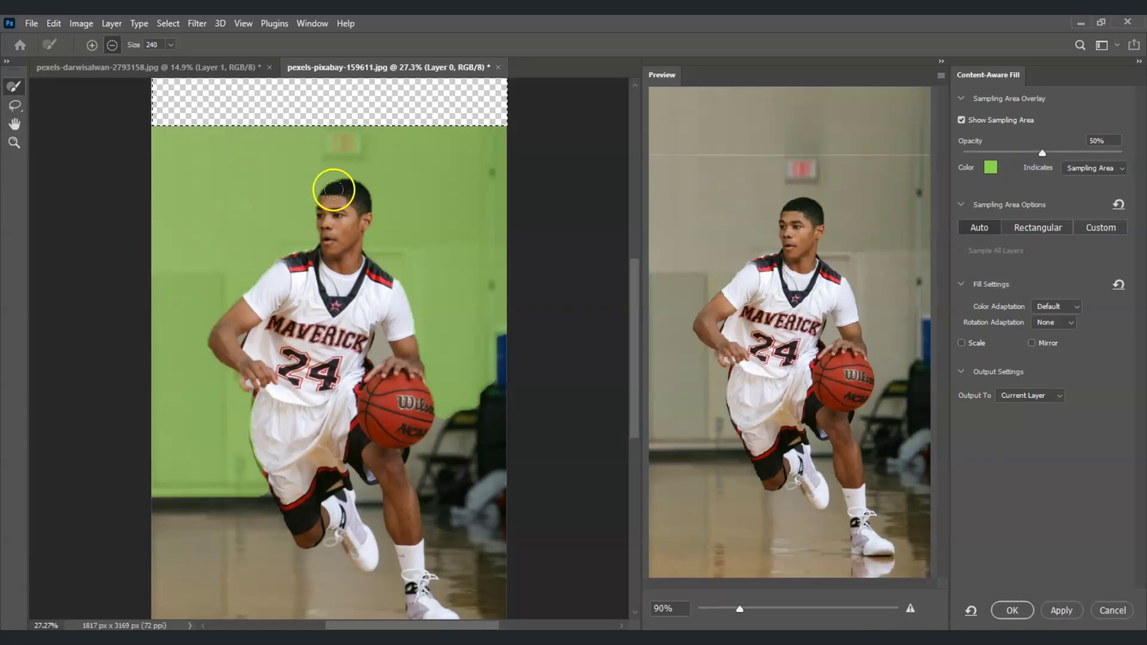
mouse_move(341, 133)
mouse_down()
mouse_move(315, 146)
mouse_move(327, 142)
mouse_up()
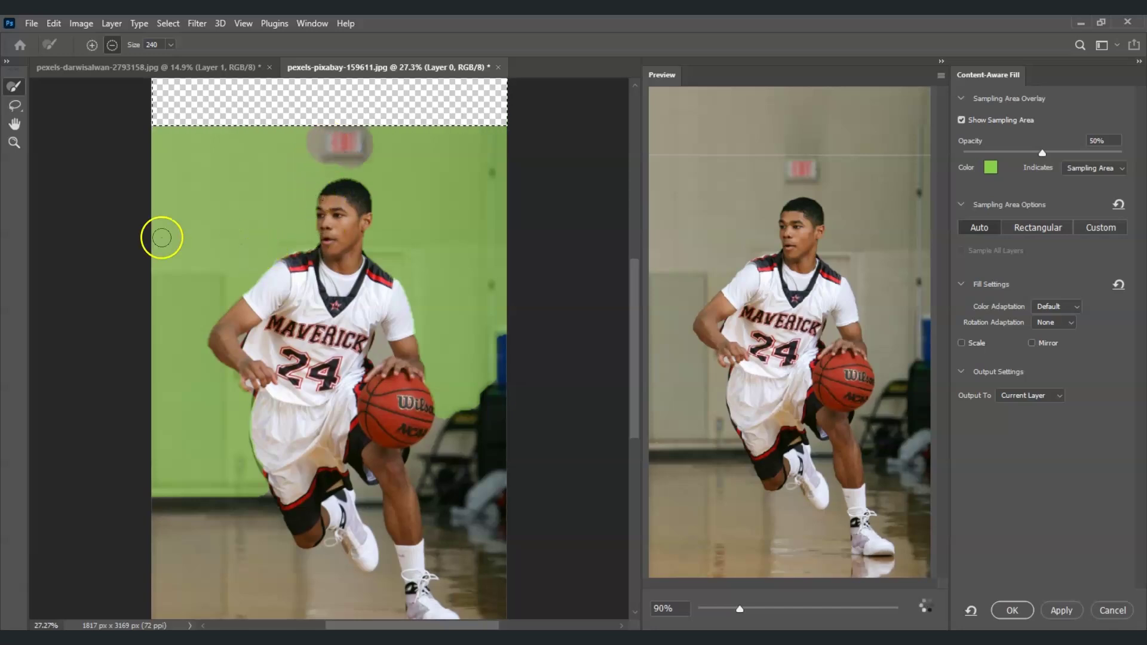
mouse_move(143, 245)
mouse_down()
mouse_move(52, 269)
mouse_move(241, 311)
mouse_move(583, 418)
mouse_move(23, 482)
mouse_up()
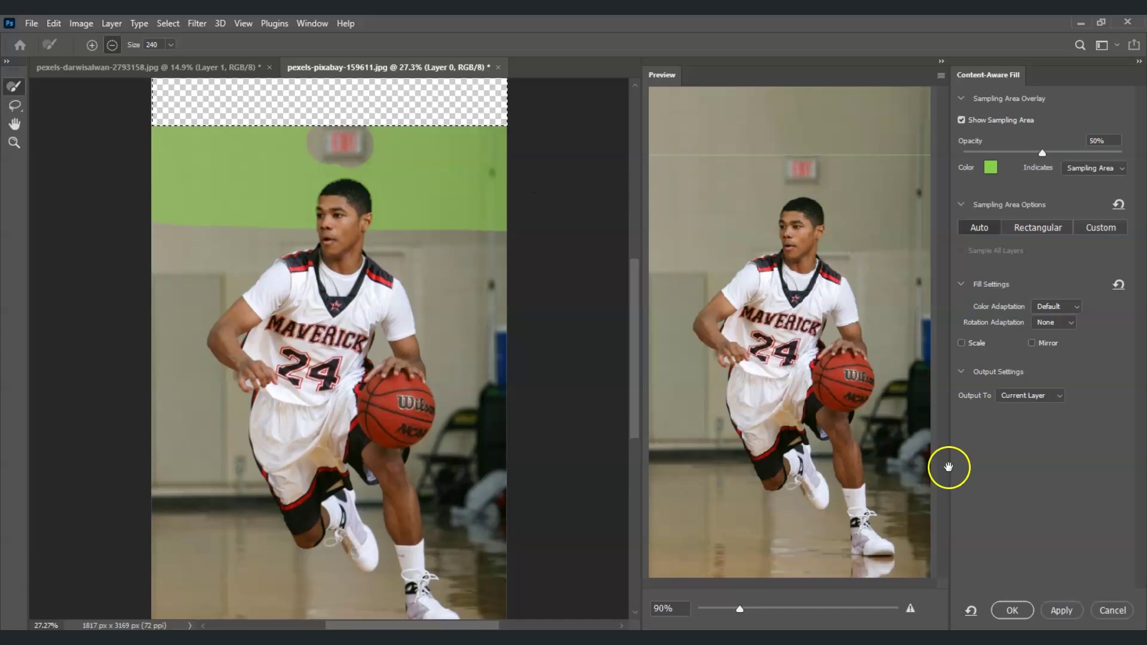
click(1056, 611)
click(1015, 609)
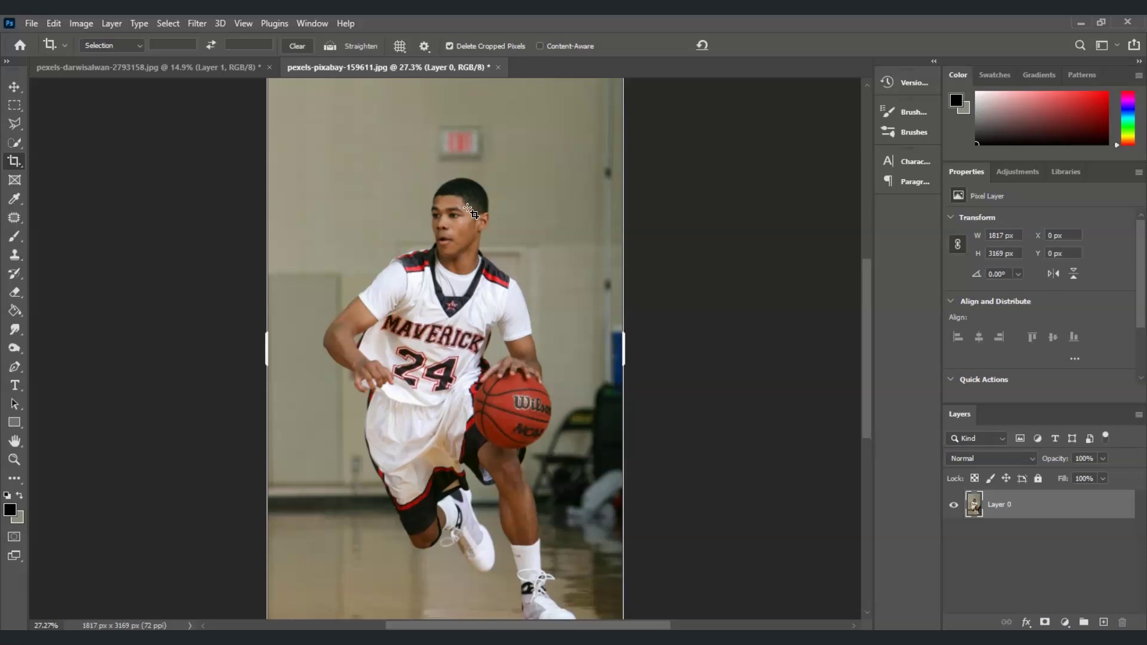
Zoom in close on the player's head with the Pen tool ready
click(619, 171)
click(15, 366)
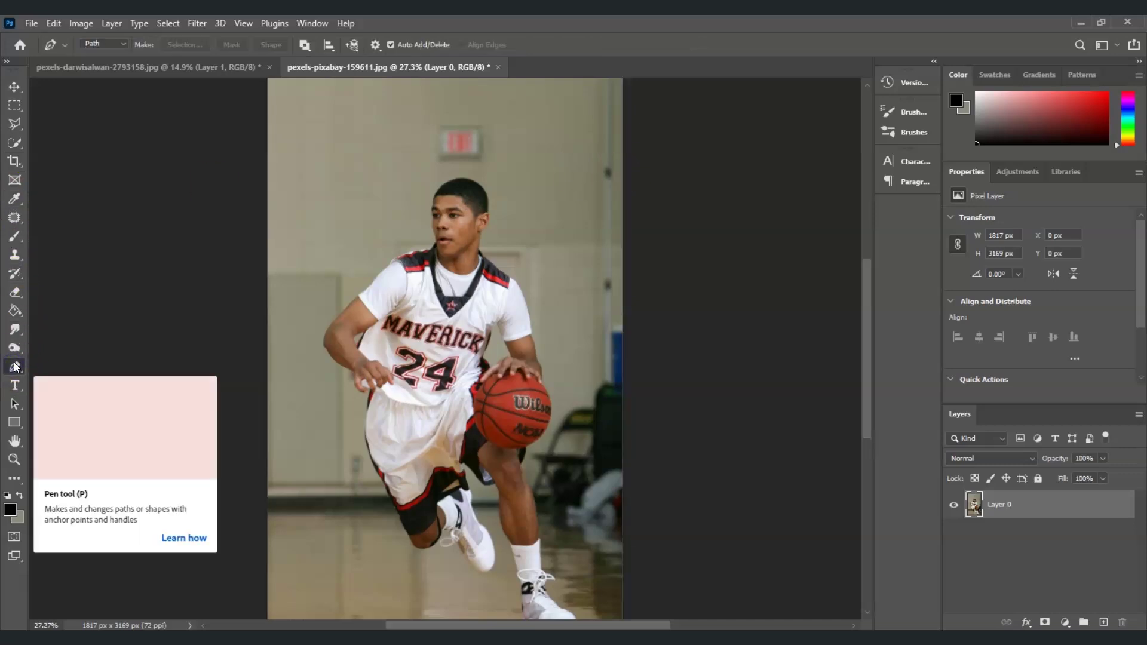
click(14, 459)
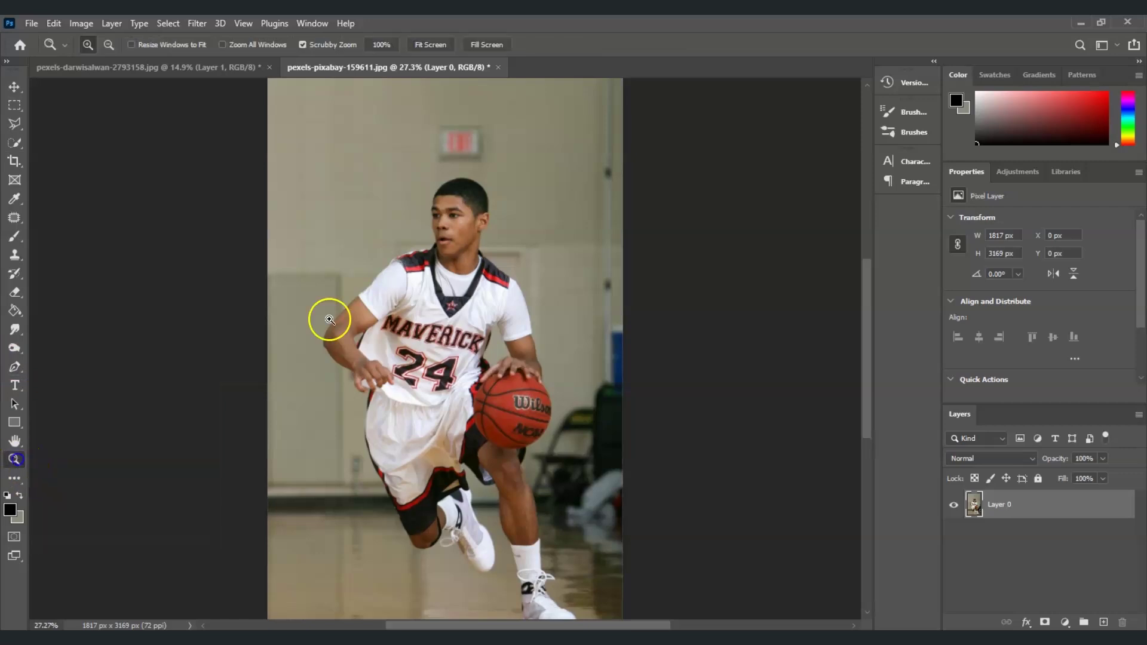
click(430, 258)
click(430, 258)
click(430, 259)
click(430, 258)
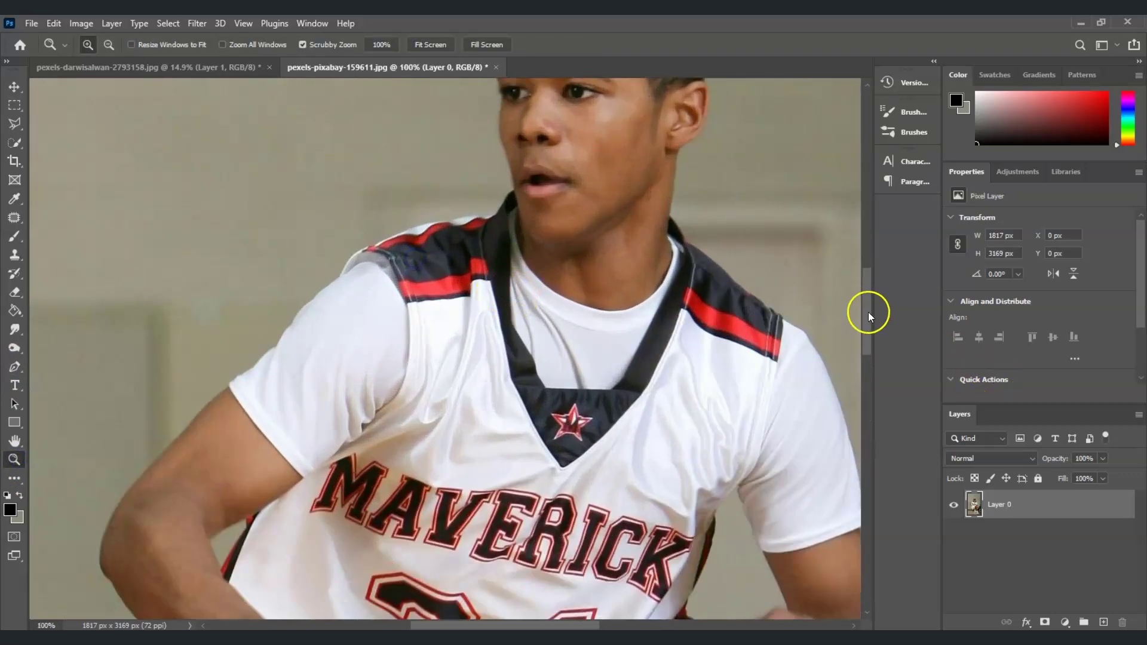
drag(868, 312, 867, 281)
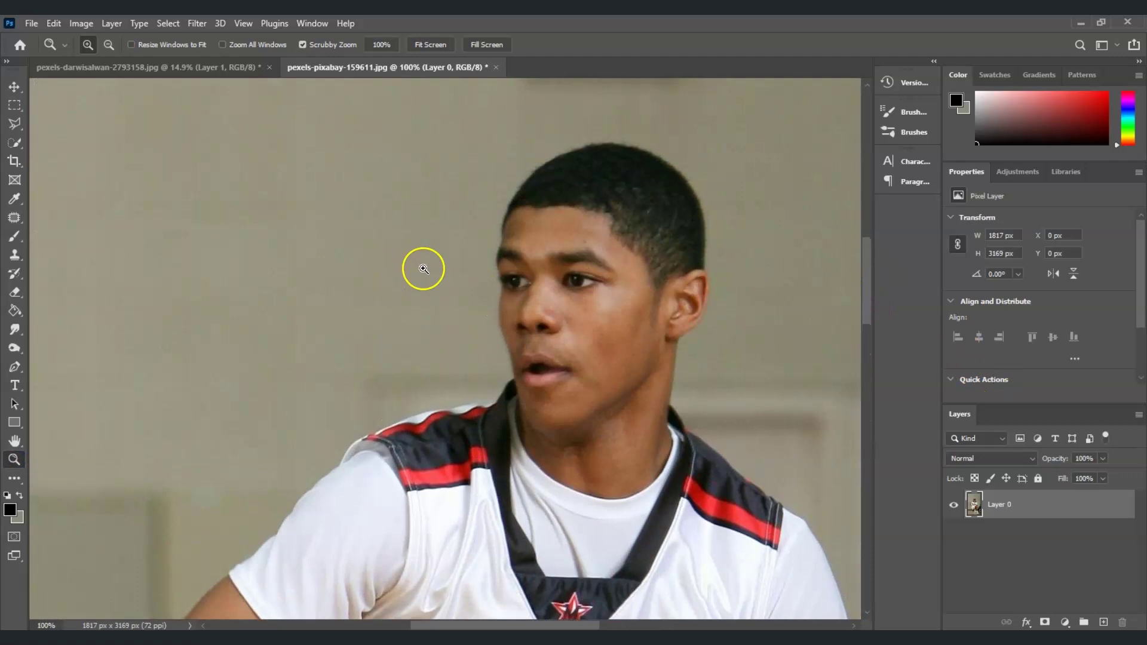
key(p)
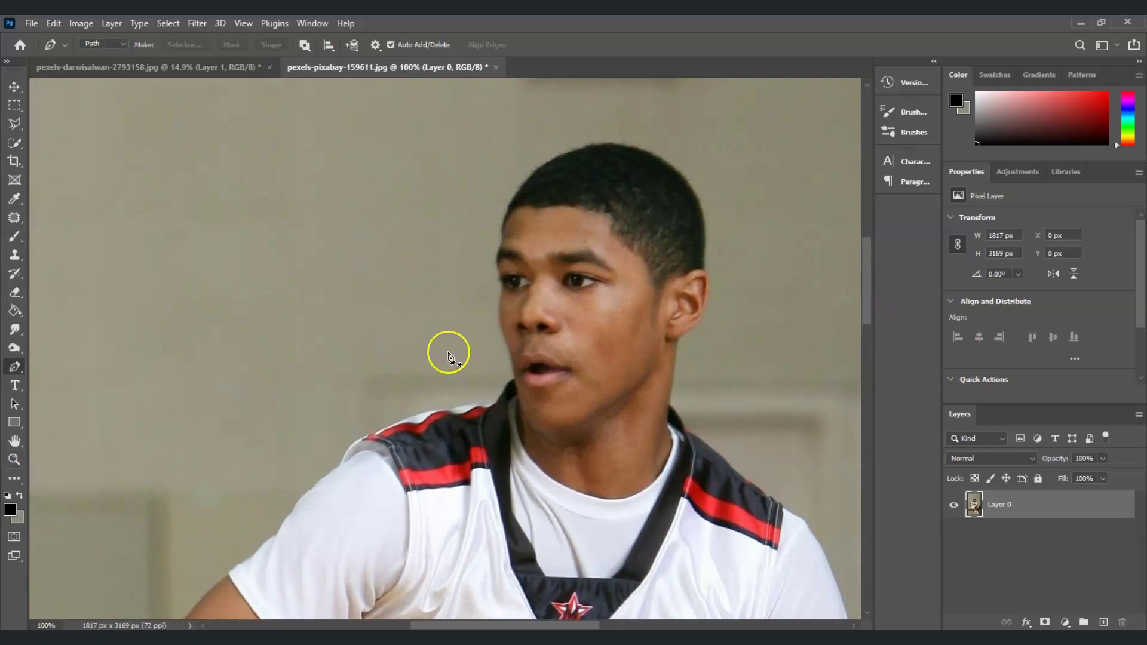
Trace a closed pen path around the head, from the chin over the top and back
click(528, 423)
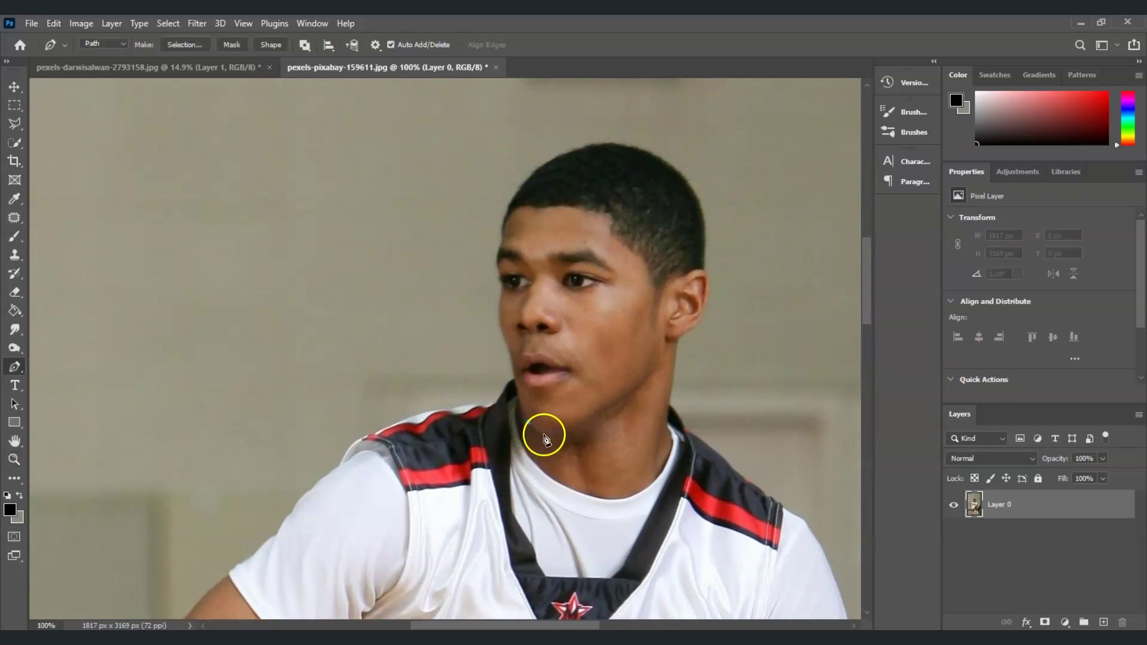
click(563, 432)
click(598, 417)
click(625, 398)
click(637, 390)
click(649, 378)
click(675, 356)
click(678, 340)
click(693, 189)
click(618, 144)
click(545, 164)
click(503, 219)
click(501, 231)
click(499, 273)
click(502, 287)
click(499, 311)
click(502, 330)
click(506, 343)
click(511, 354)
click(512, 367)
click(518, 390)
click(520, 404)
click(523, 413)
click(528, 422)
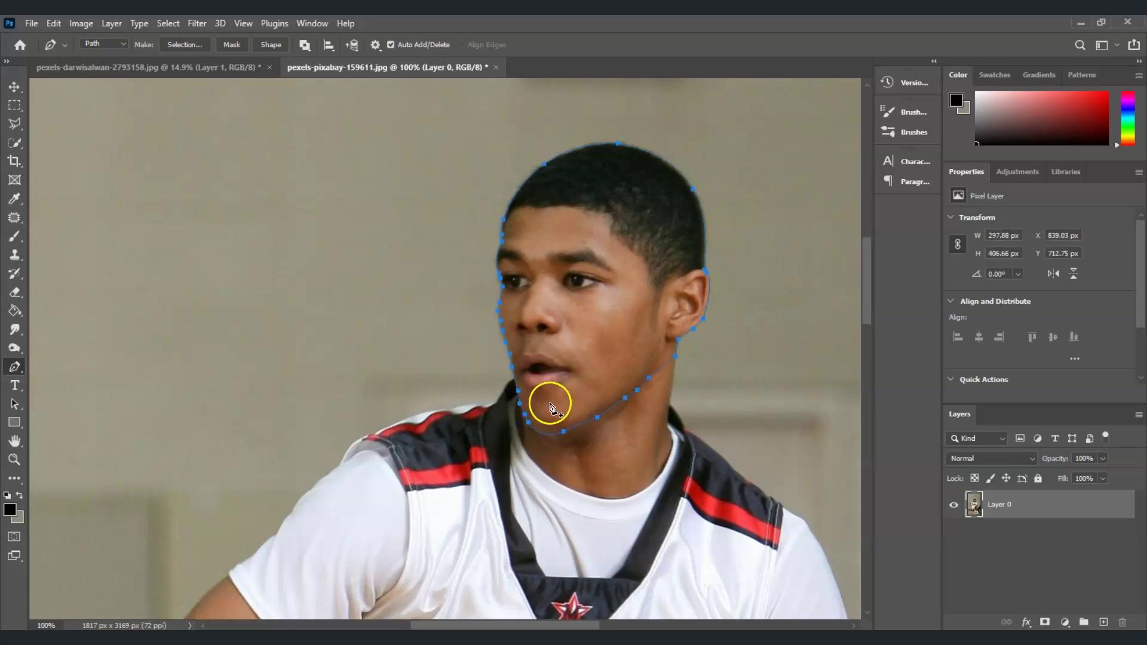
Convert the head path into a selection with a 1-pixel feather
right_click(617, 226)
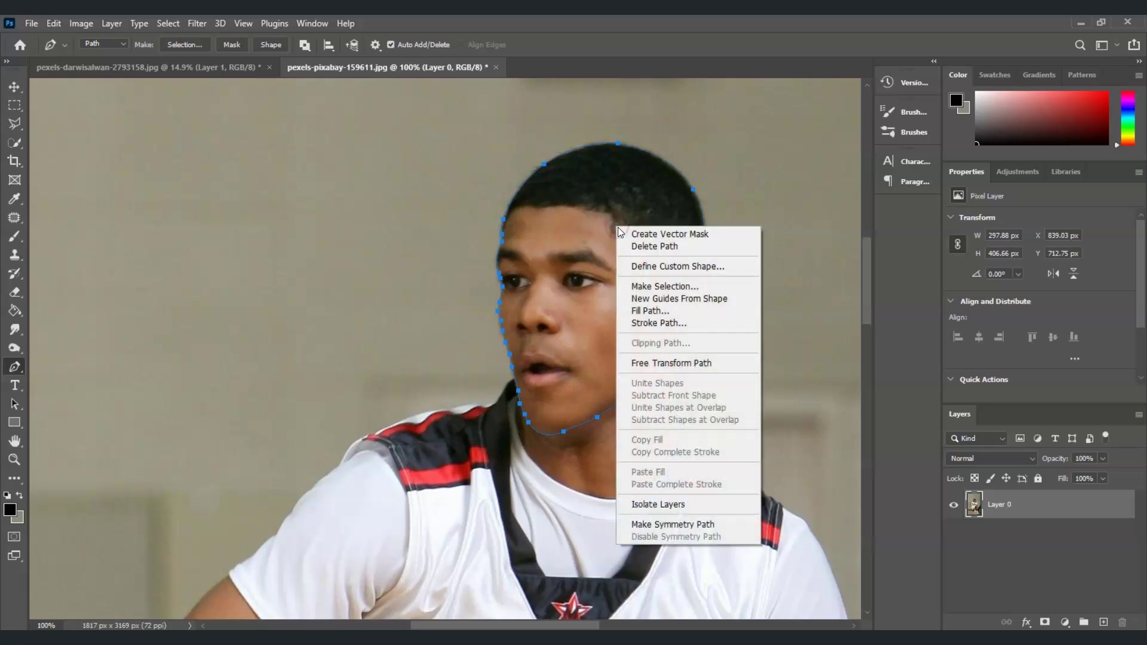
click(693, 291)
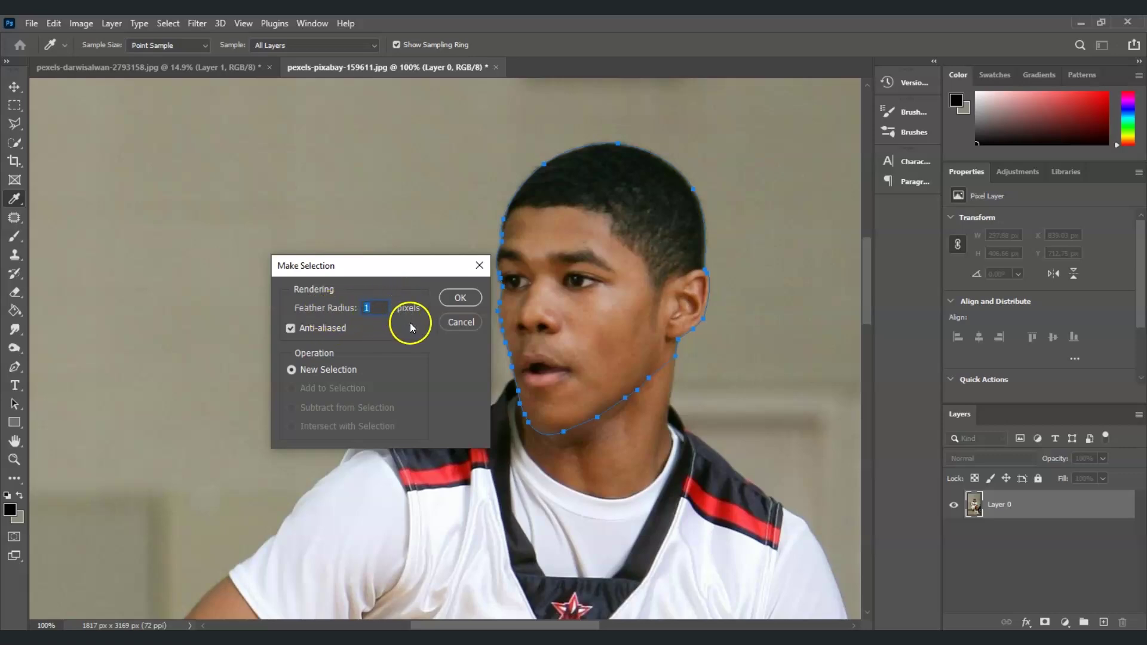
click(458, 300)
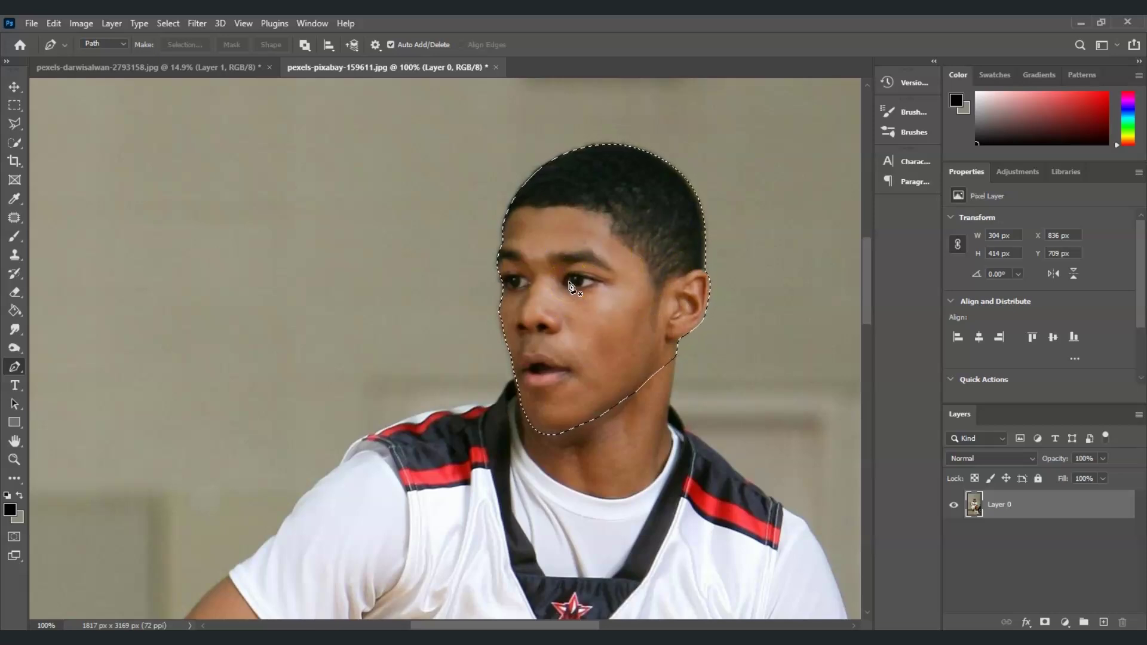
Copy the selected head to Layer 1 and check the cut-out against the hidden photo
key(ctrl+j)
click(954, 545)
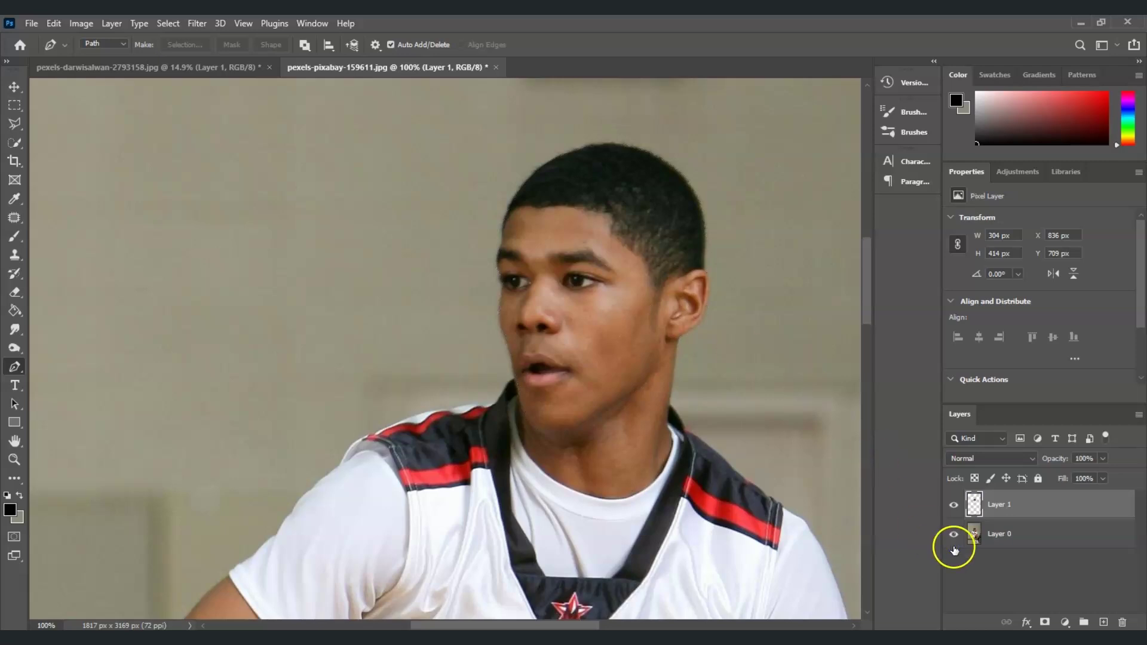
click(955, 545)
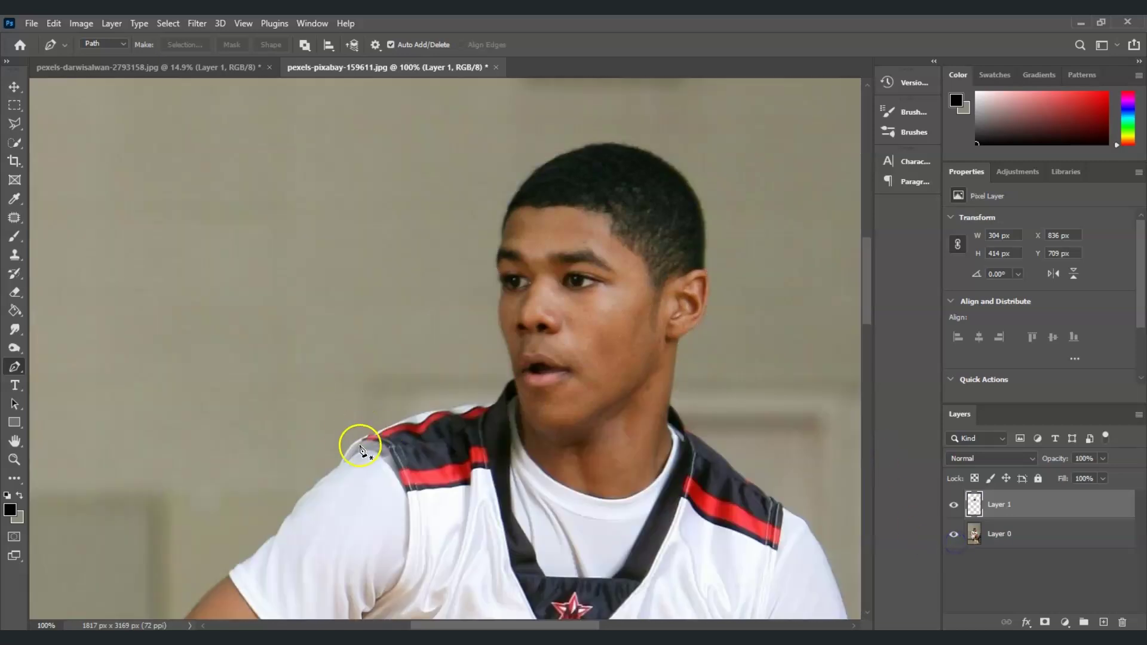
click(15, 460)
click(486, 45)
scroll(853, 253, up, 5)
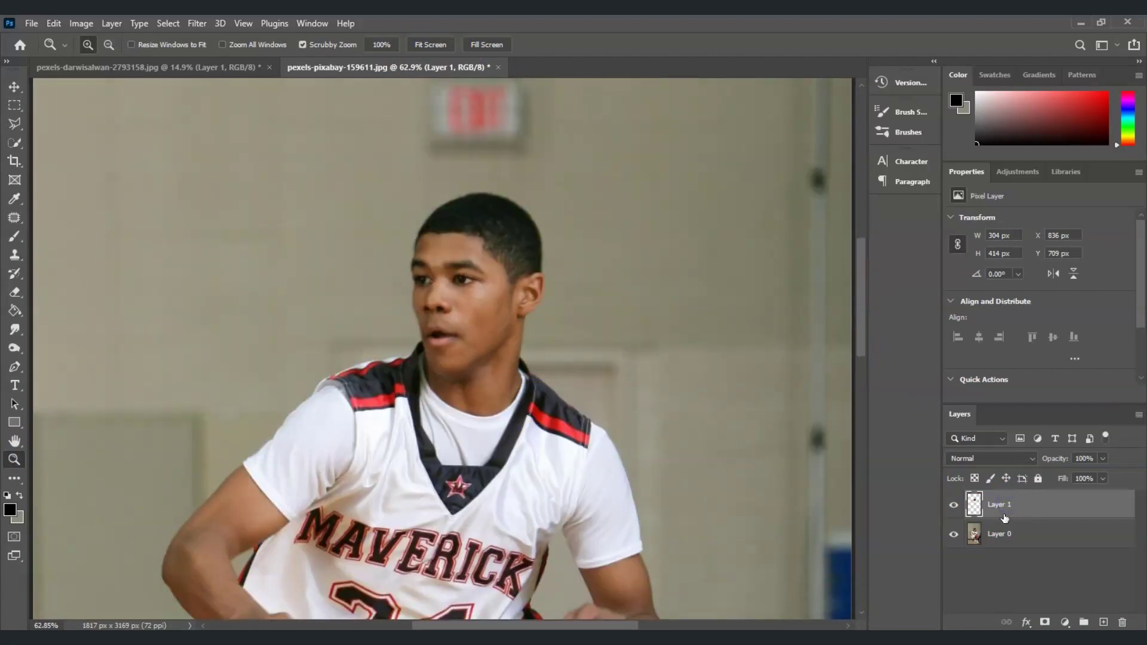
Scale the head to 144.27%, rotate it 3.84° clockwise, and position it on the neck
key(ctrl+t)
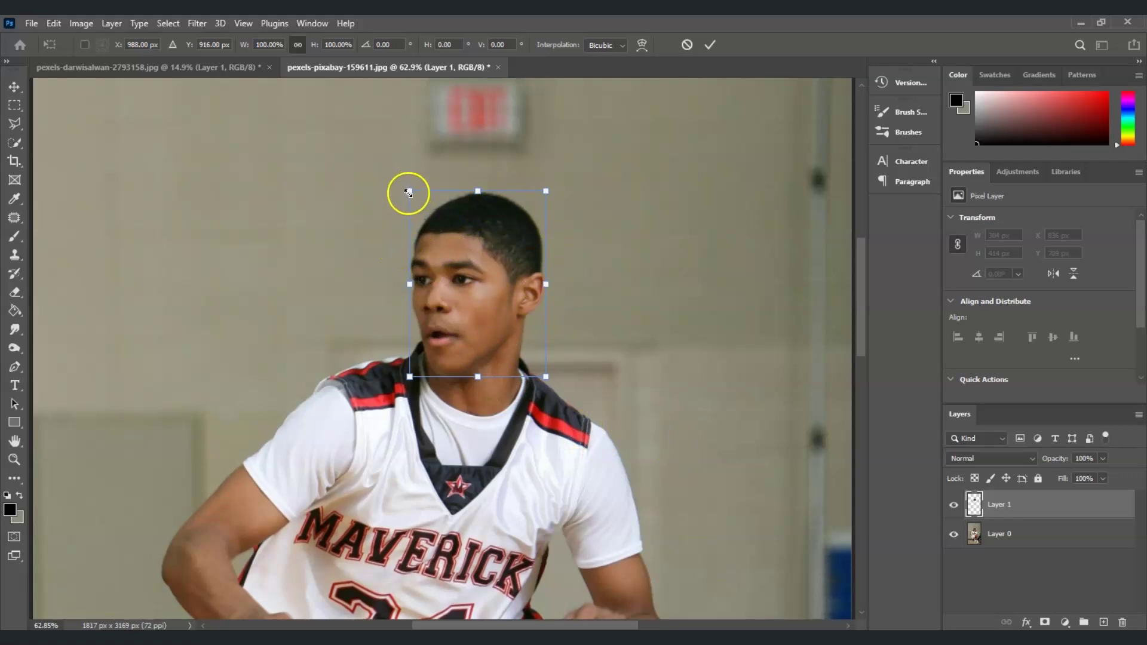
drag(408, 191, 328, 148)
drag(323, 147, 321, 146)
drag(450, 211, 460, 227)
drag(477, 119, 485, 119)
drag(453, 226, 456, 229)
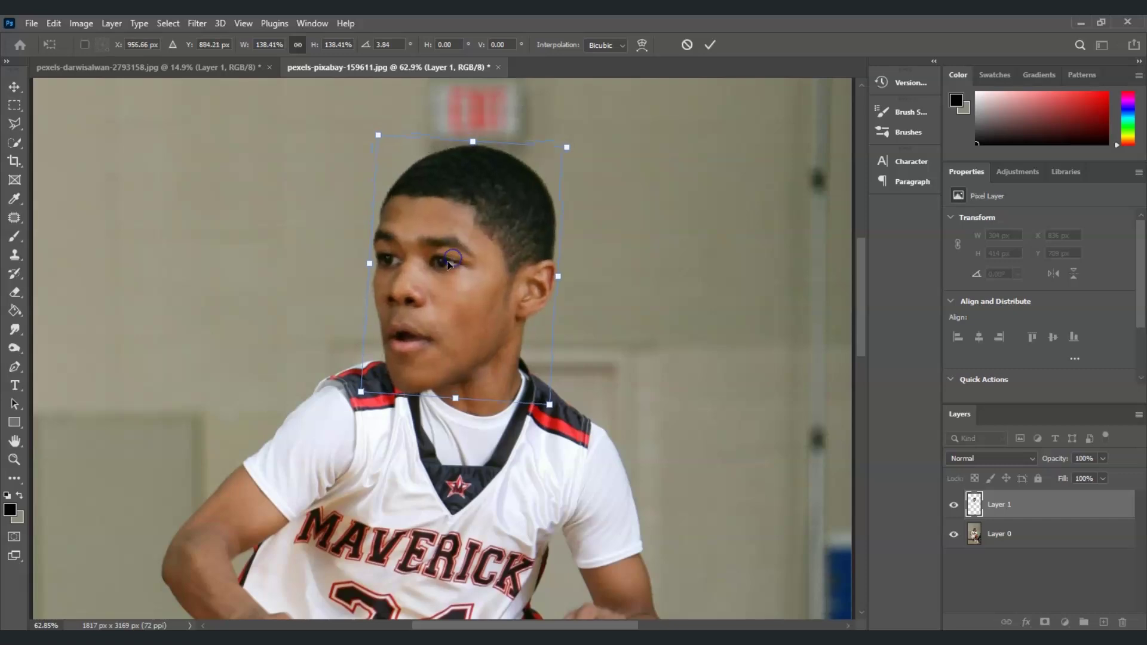
drag(485, 132, 483, 122)
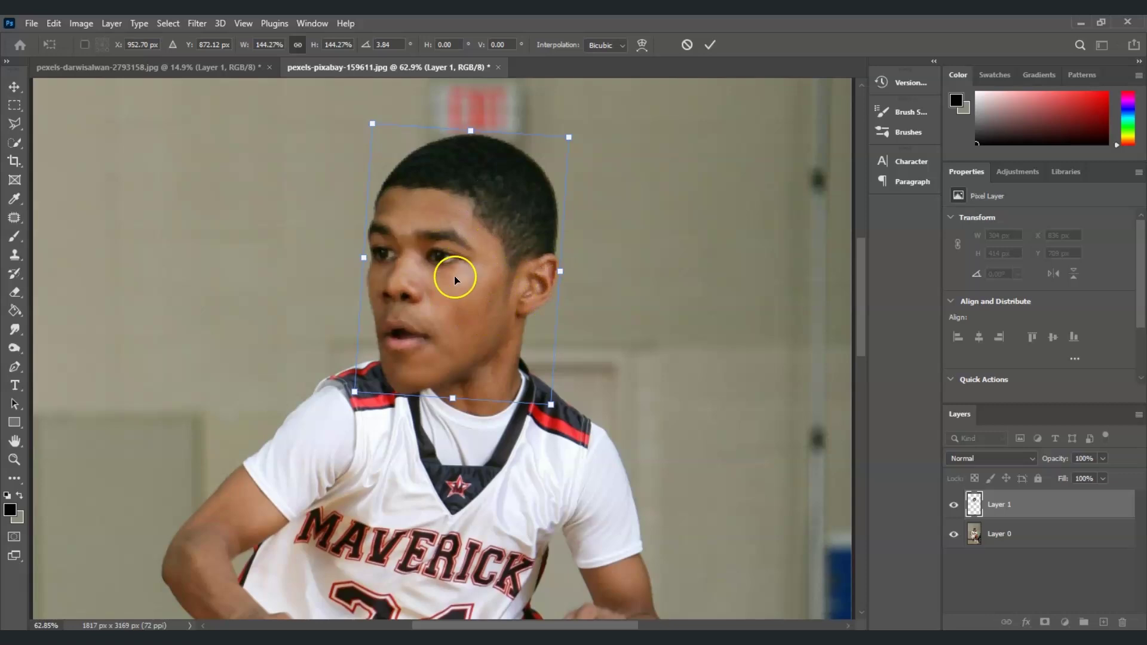
Warp the enlarged head, bending the chin edge down and pulling the ear side in, then commit
right_click(472, 317)
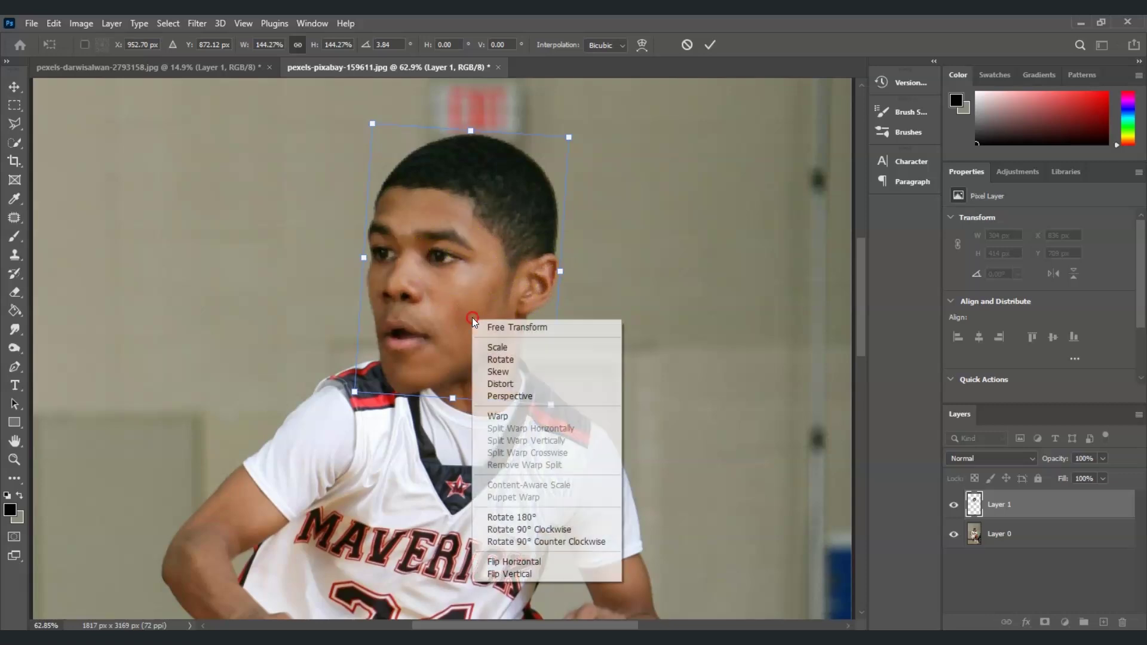
click(519, 411)
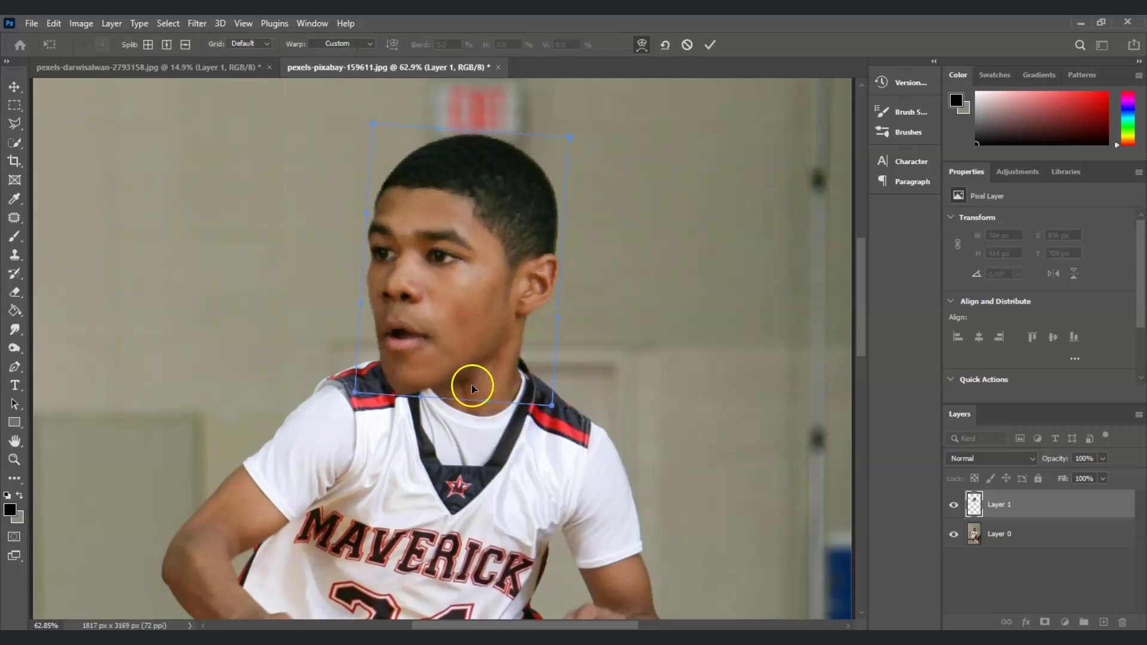
drag(457, 387, 457, 386)
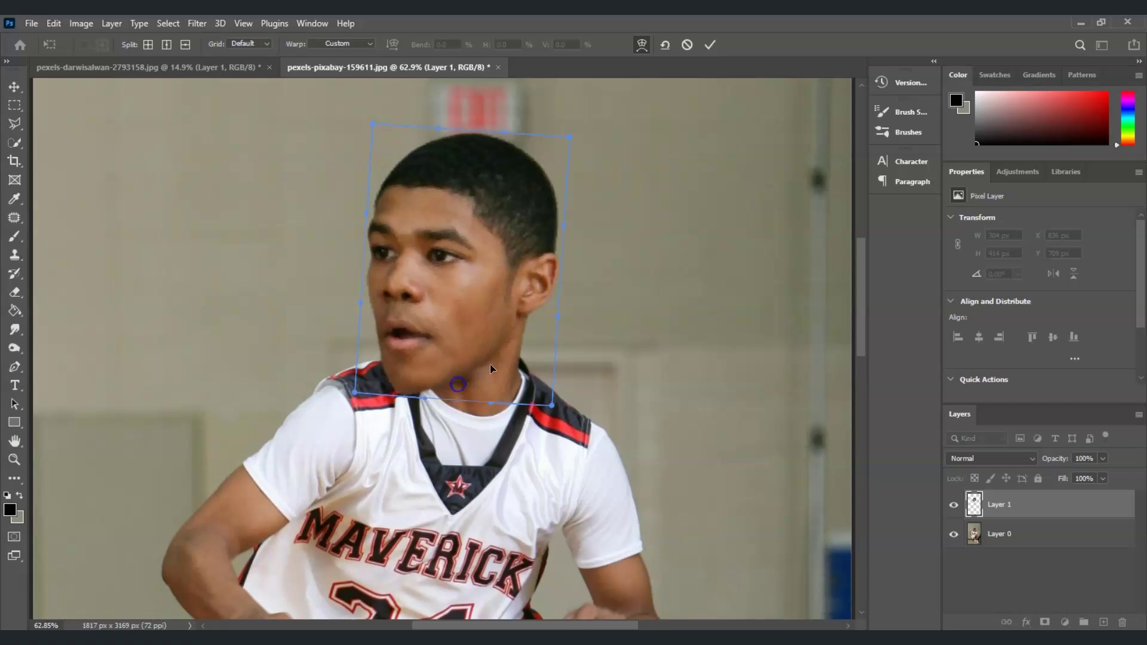
drag(538, 331, 536, 332)
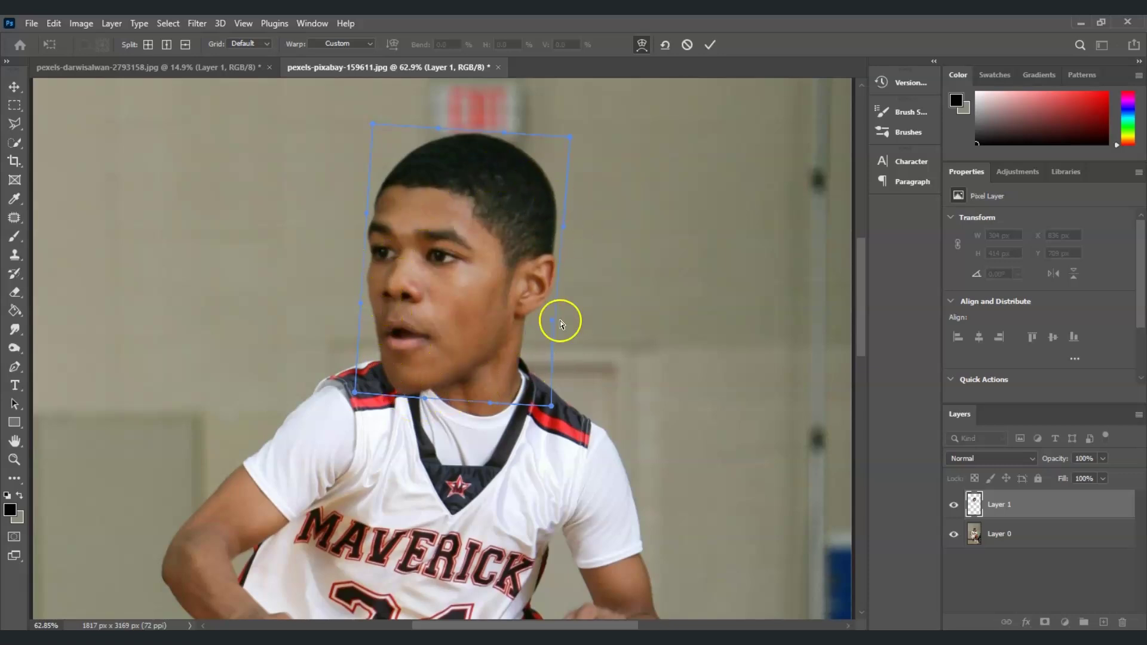
key(Return)
key(z)
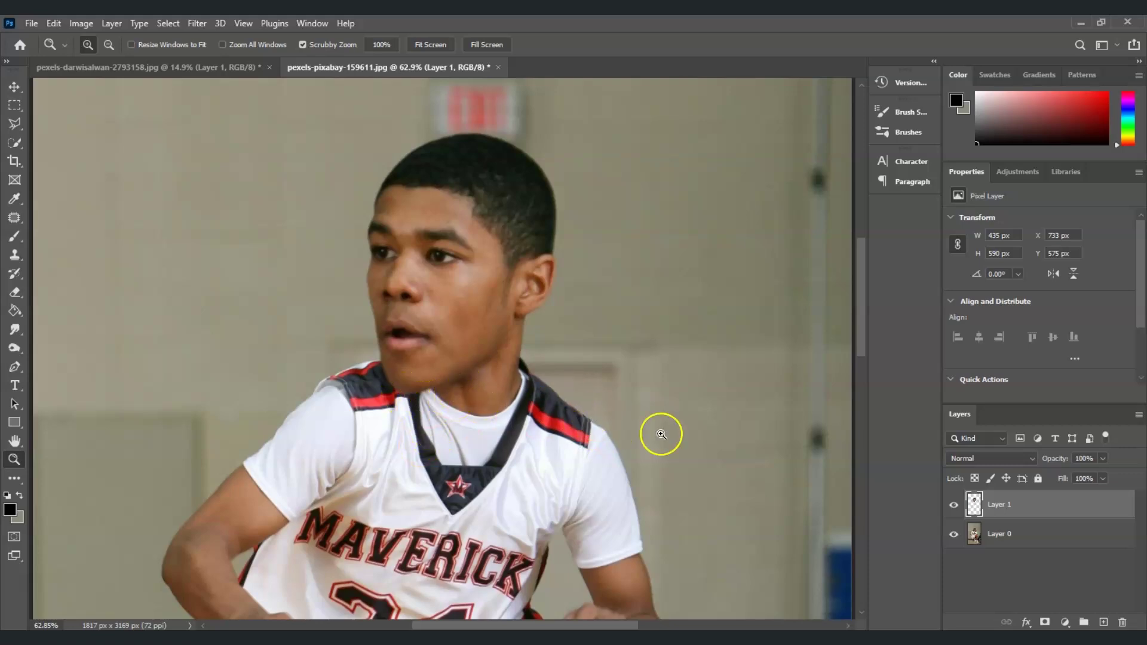
Rename Layer 1 to 'head' and place a duplicate head copy beneath it
double_click(1034, 504)
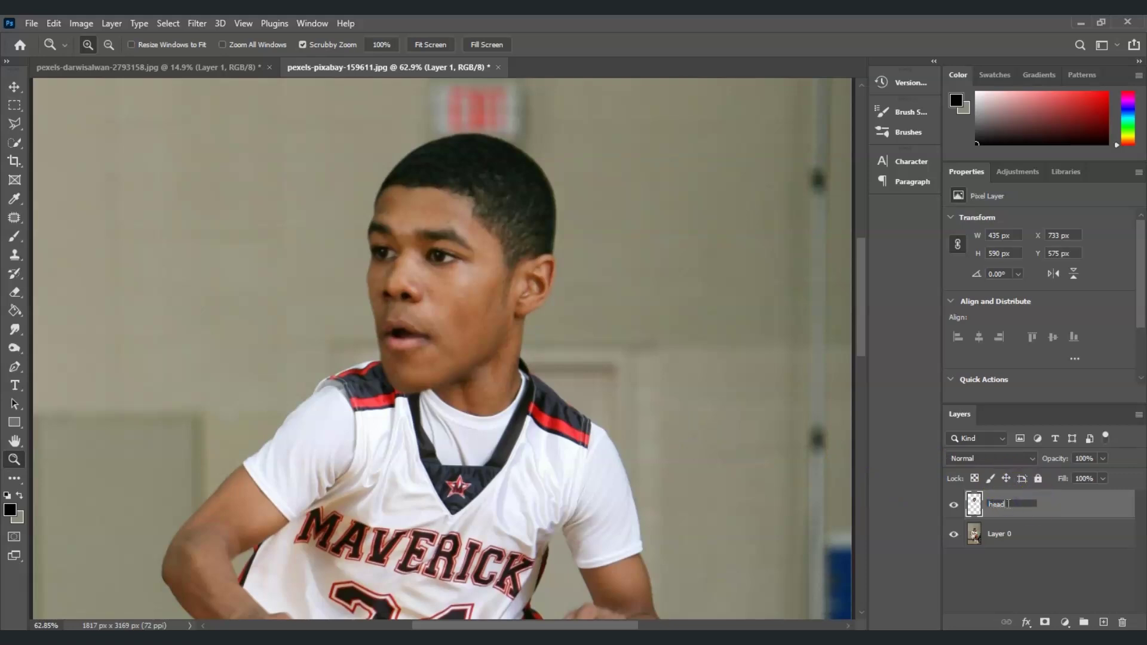
click(1048, 507)
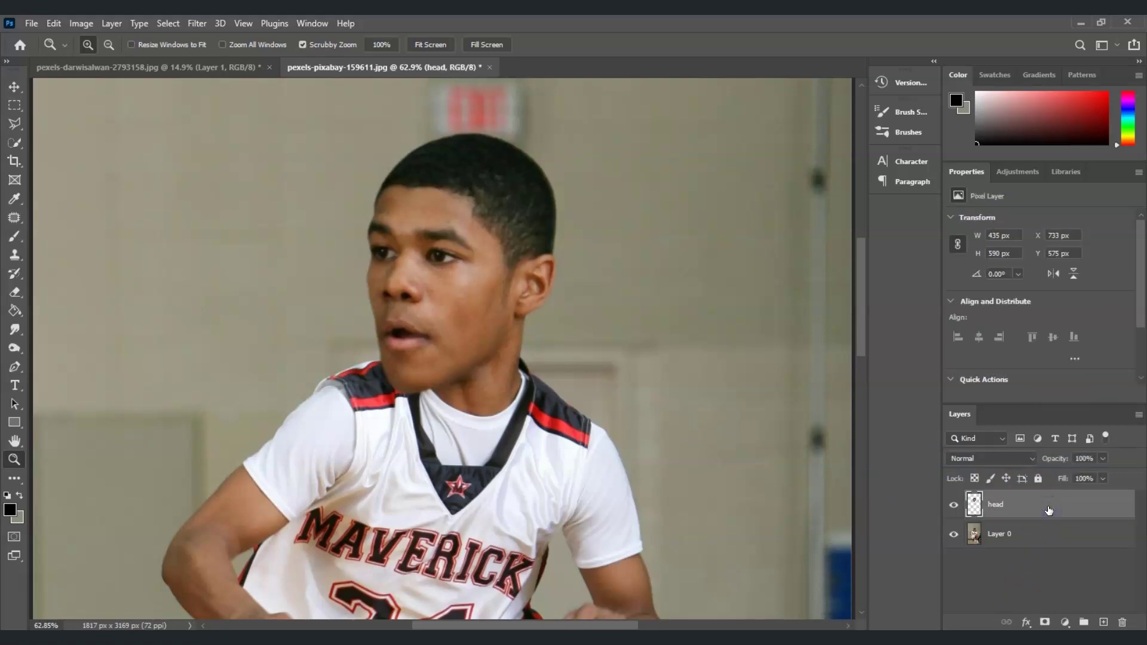
key(ctrl+j)
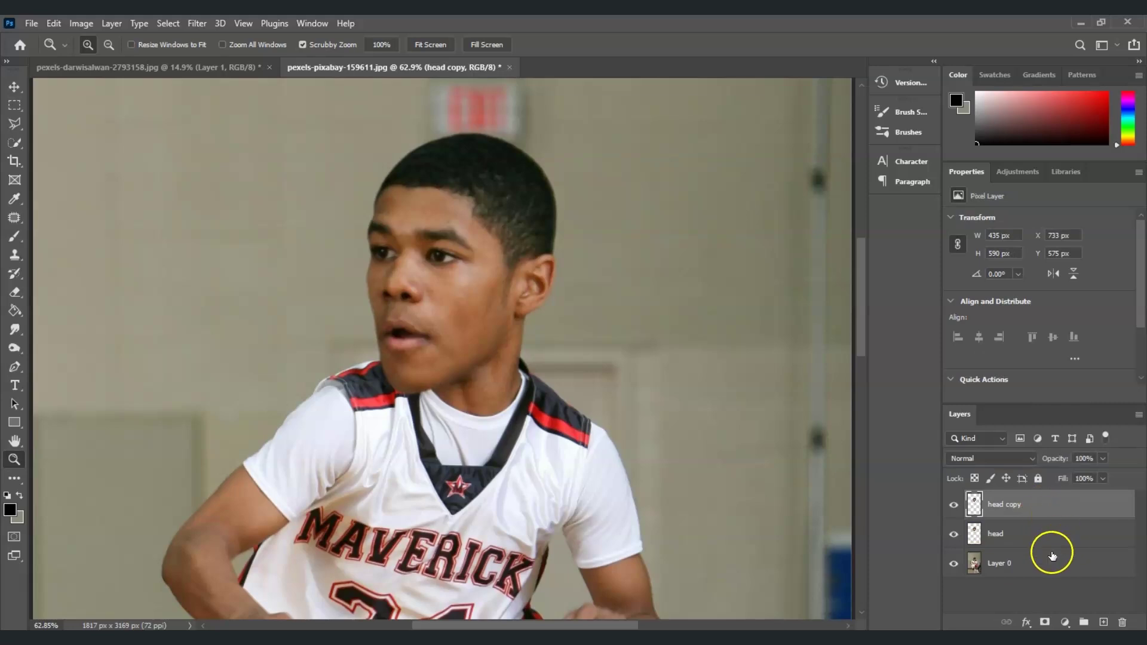
drag(1042, 505, 1052, 544)
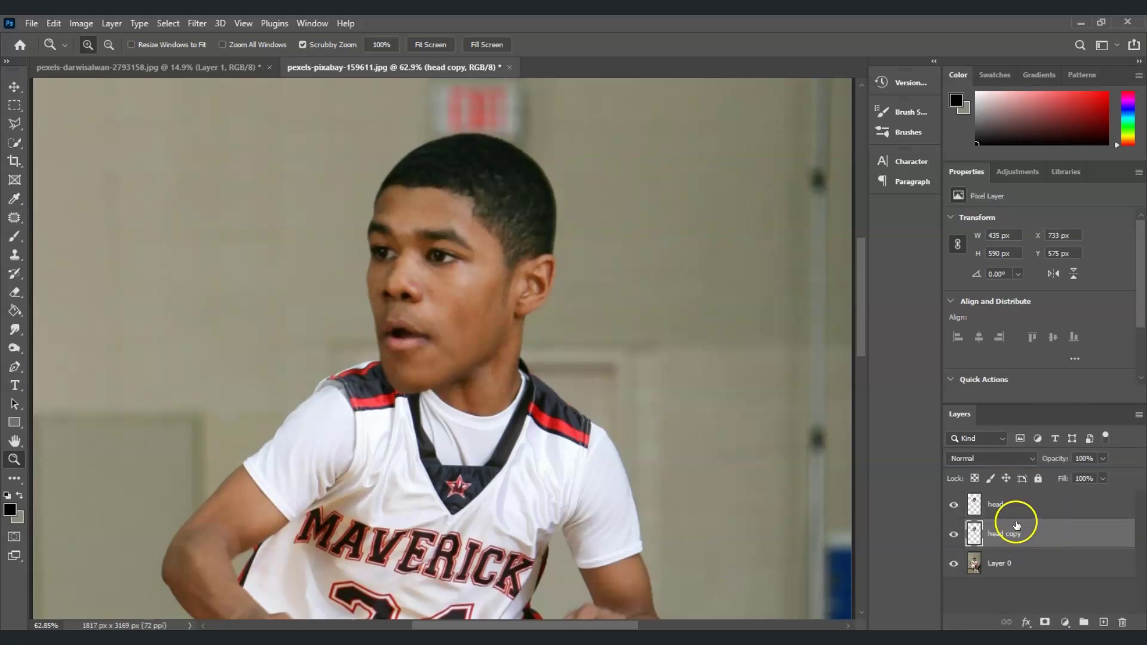
Blacken head copy with a clipped Hue/Saturation layer at Lightness -100 and hide head
click(1067, 621)
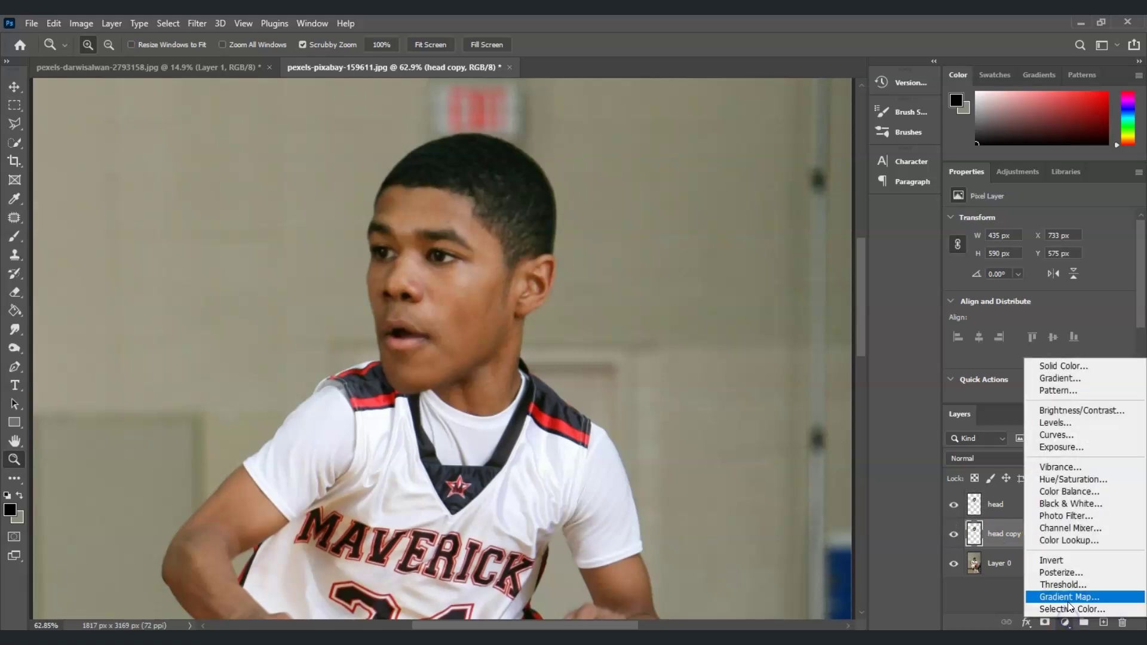
click(1069, 481)
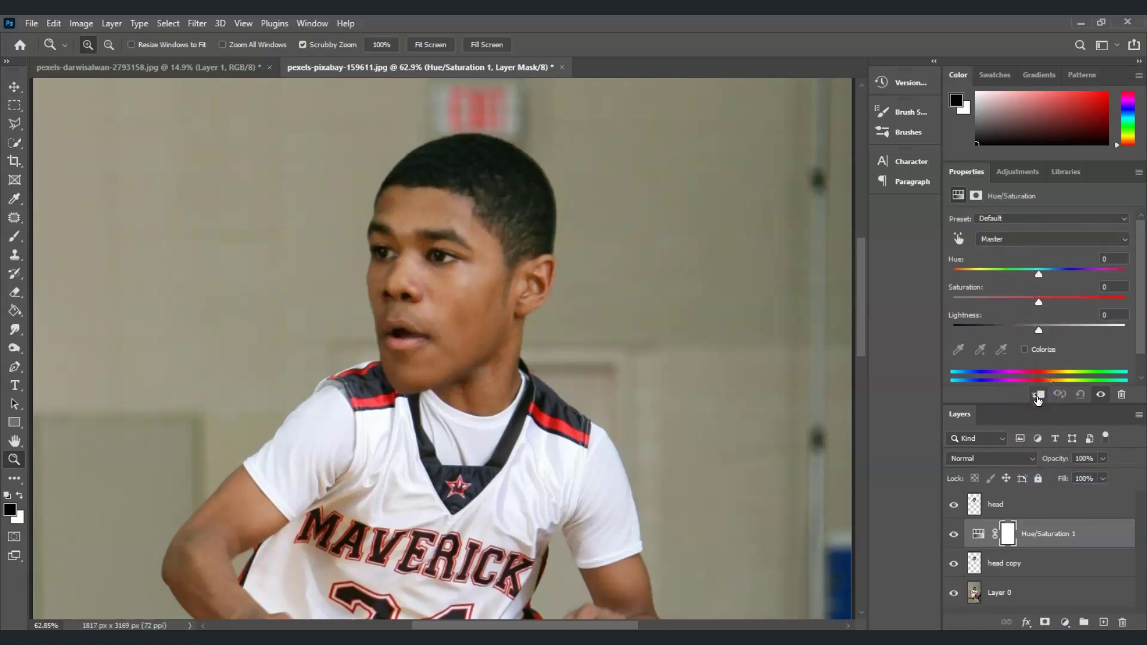
click(1039, 395)
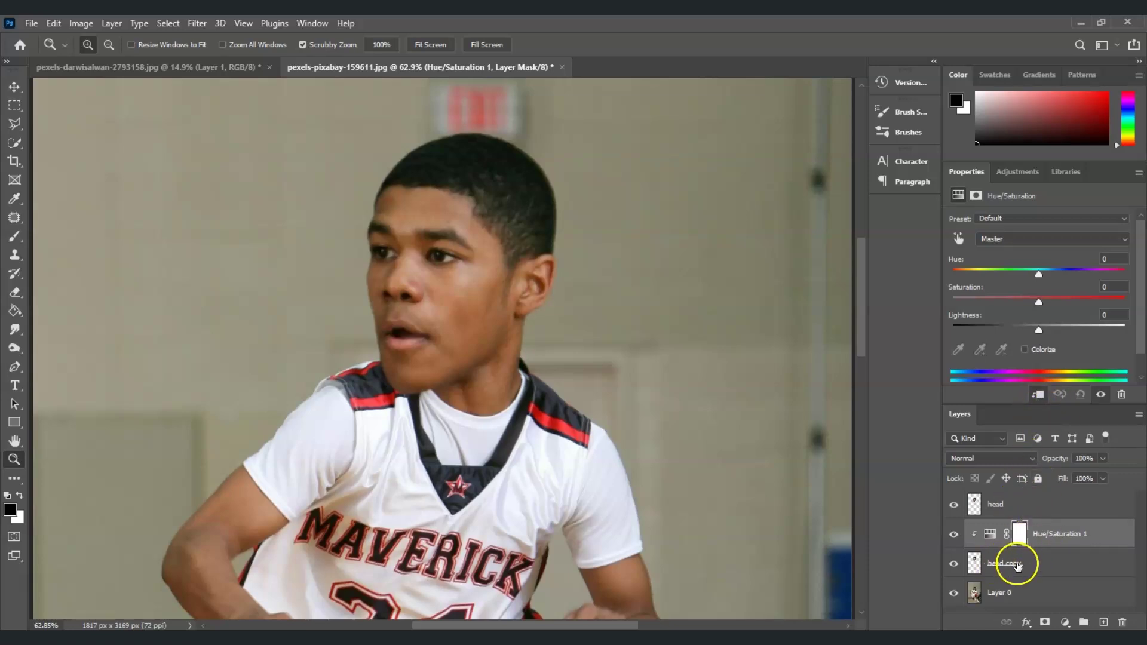
drag(1040, 329, 926, 328)
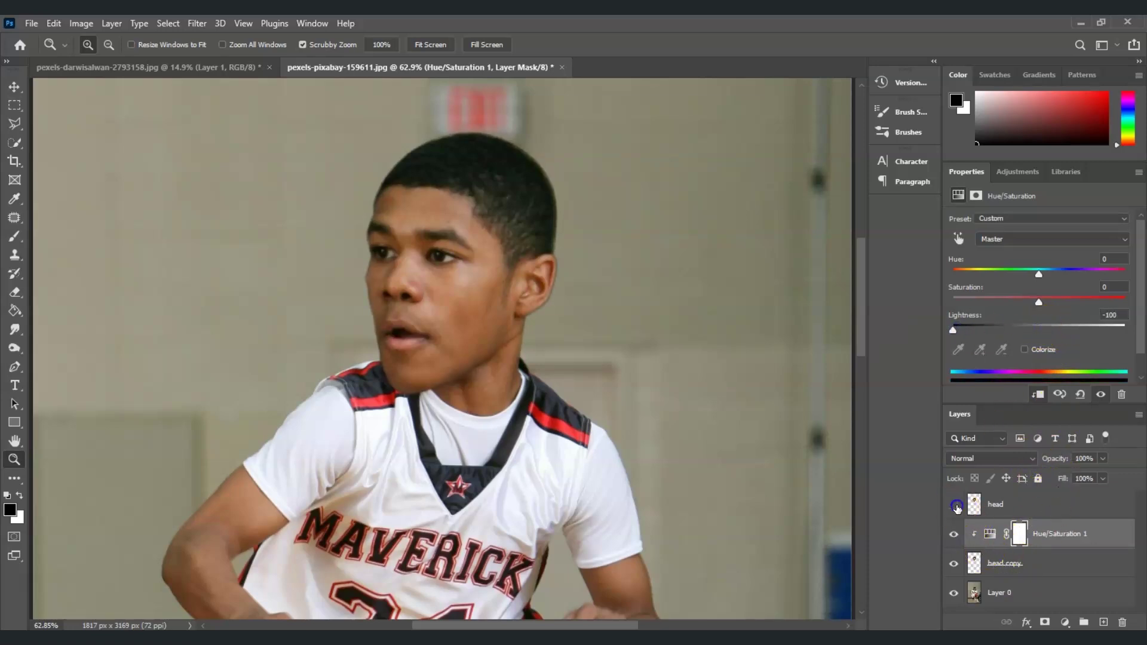
click(954, 505)
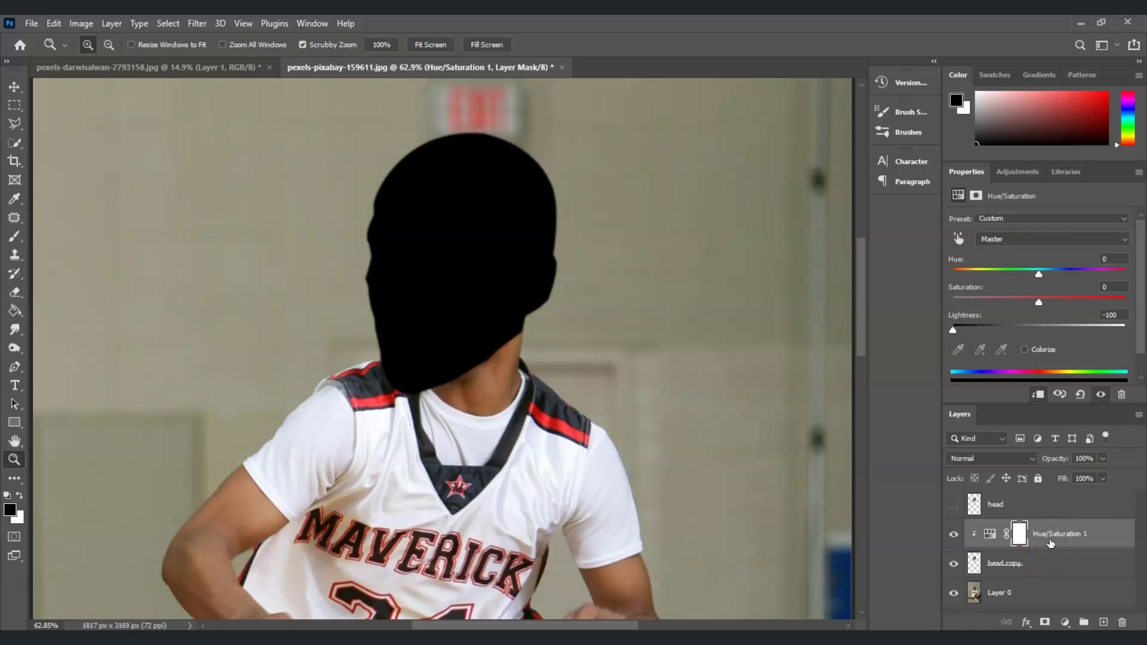
Merge head copy with its adjustment and name the merged layer 'shadow'
click(1046, 570)
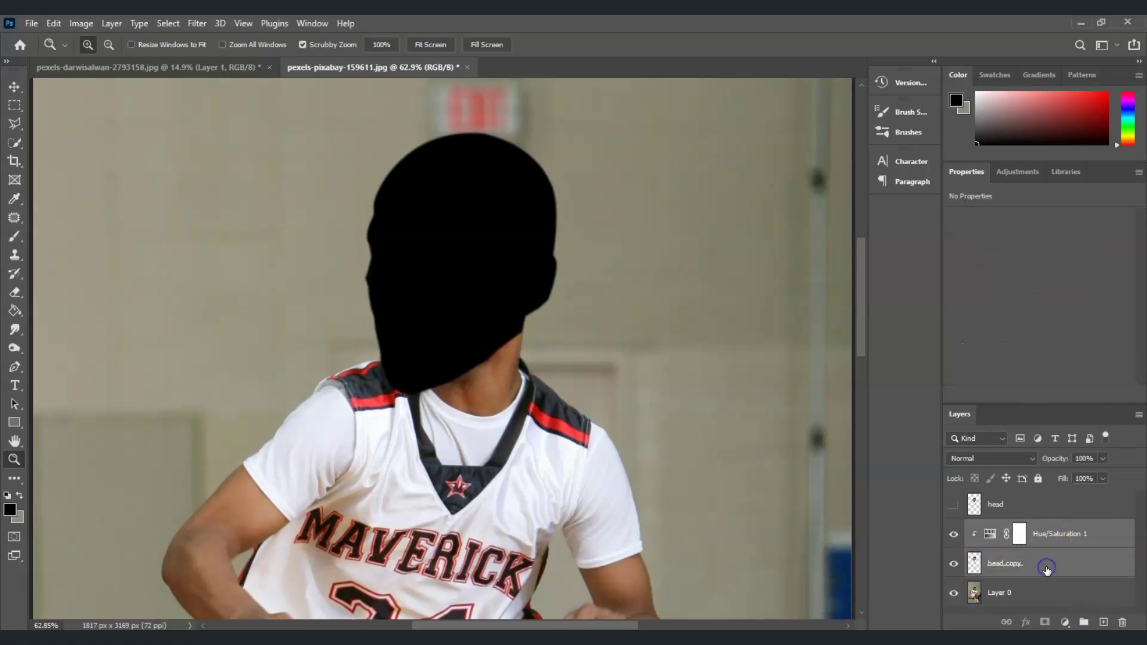
right_click(1047, 571)
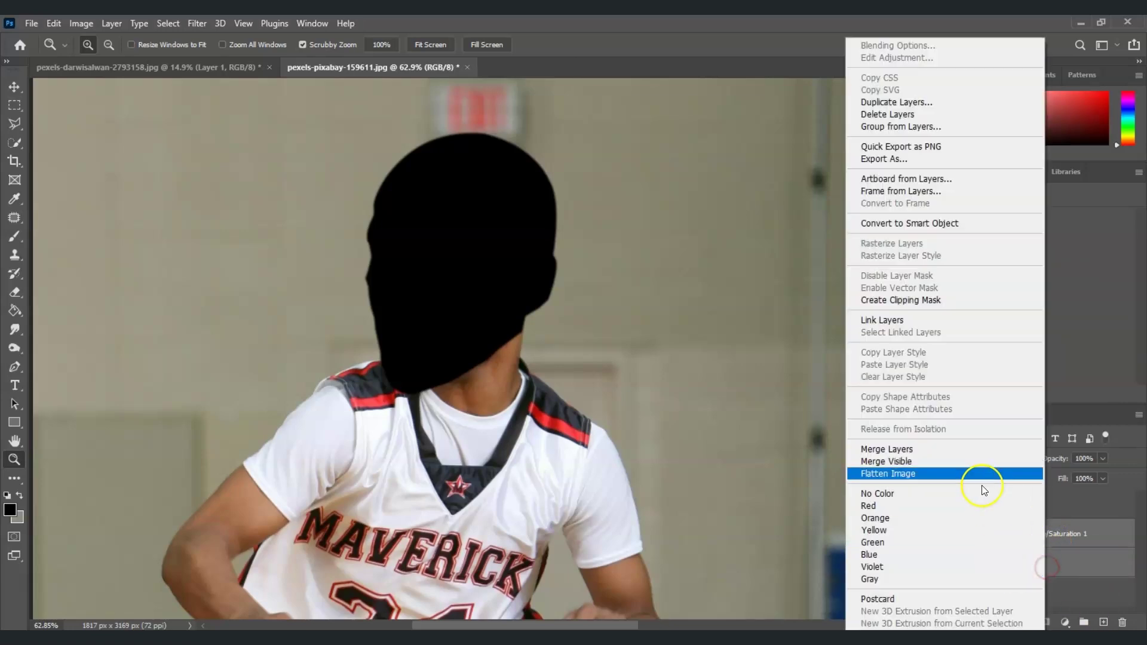
click(950, 449)
double_click(1014, 533)
text(d)
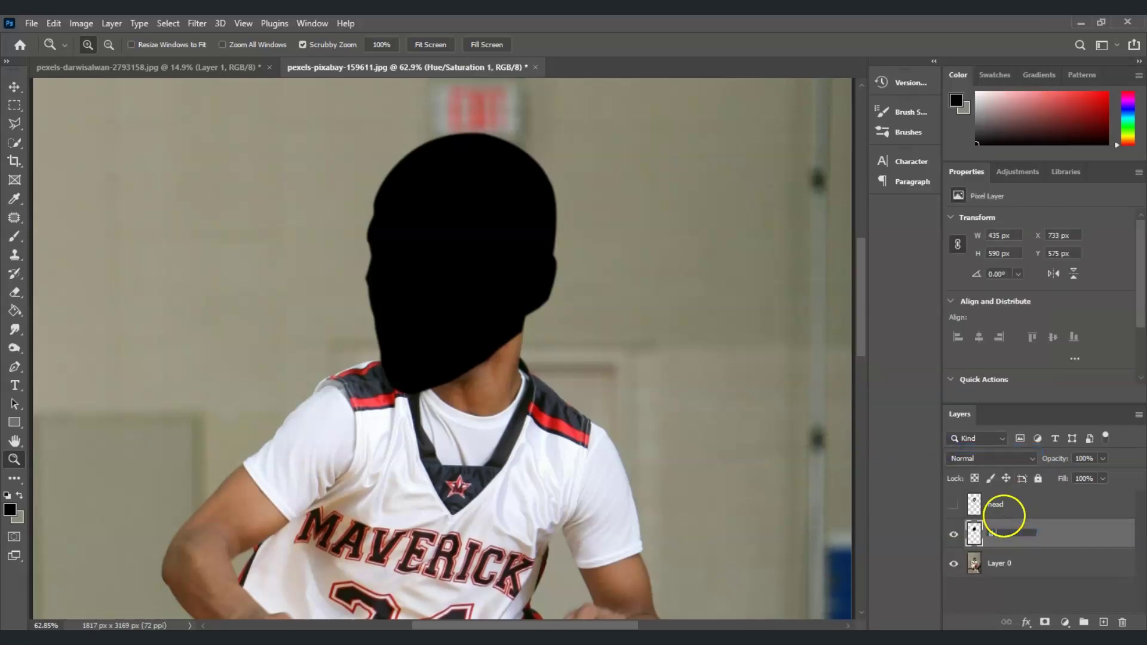
text(hadow)
click(1031, 600)
Show the head again and shrink the shadow slightly, nudging it down below the chin
click(956, 508)
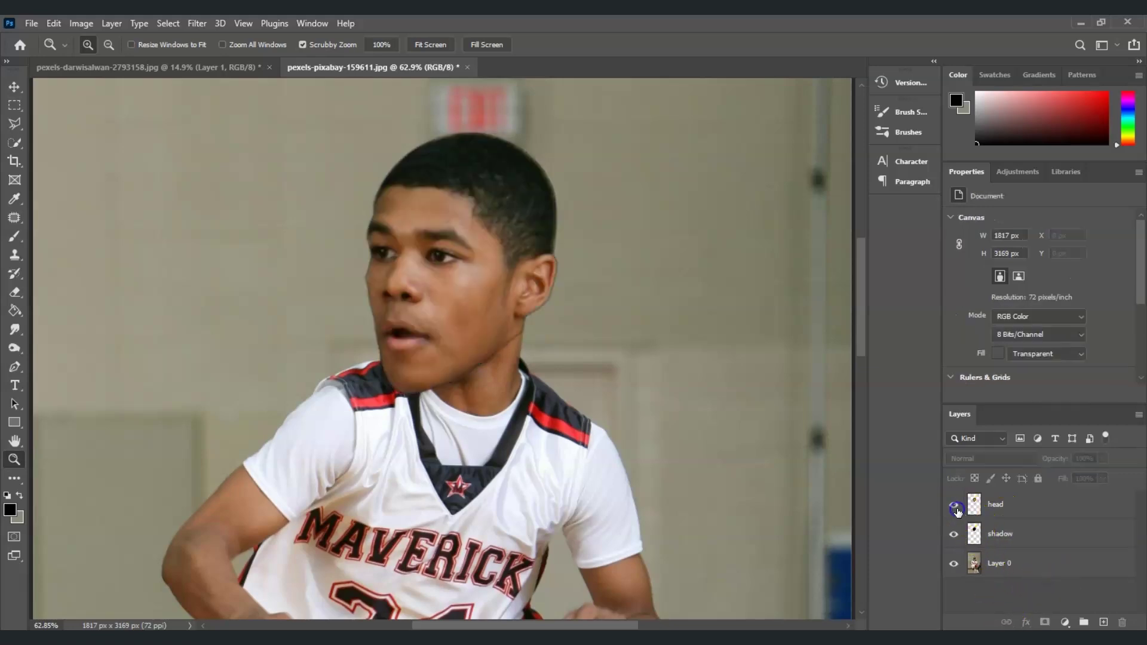
click(1004, 533)
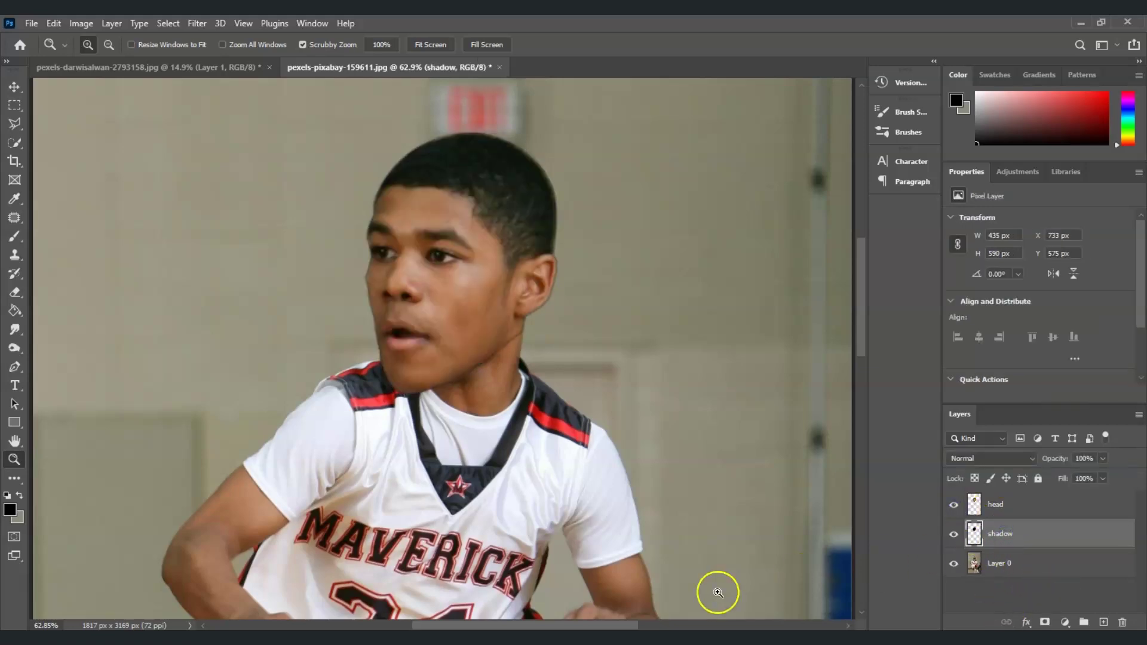
key(ctrl+t)
drag(448, 442, 465, 307)
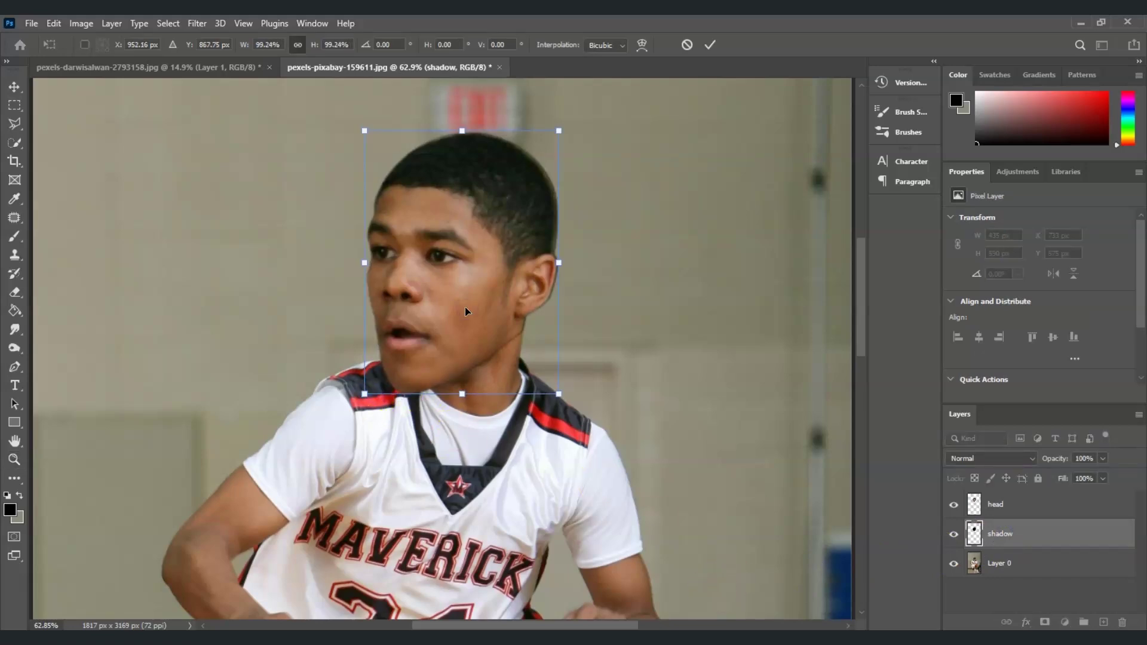
key(Down)
key(Down)
key(Down)
key(Down)
key(Down)
key(Down)
key(Down)
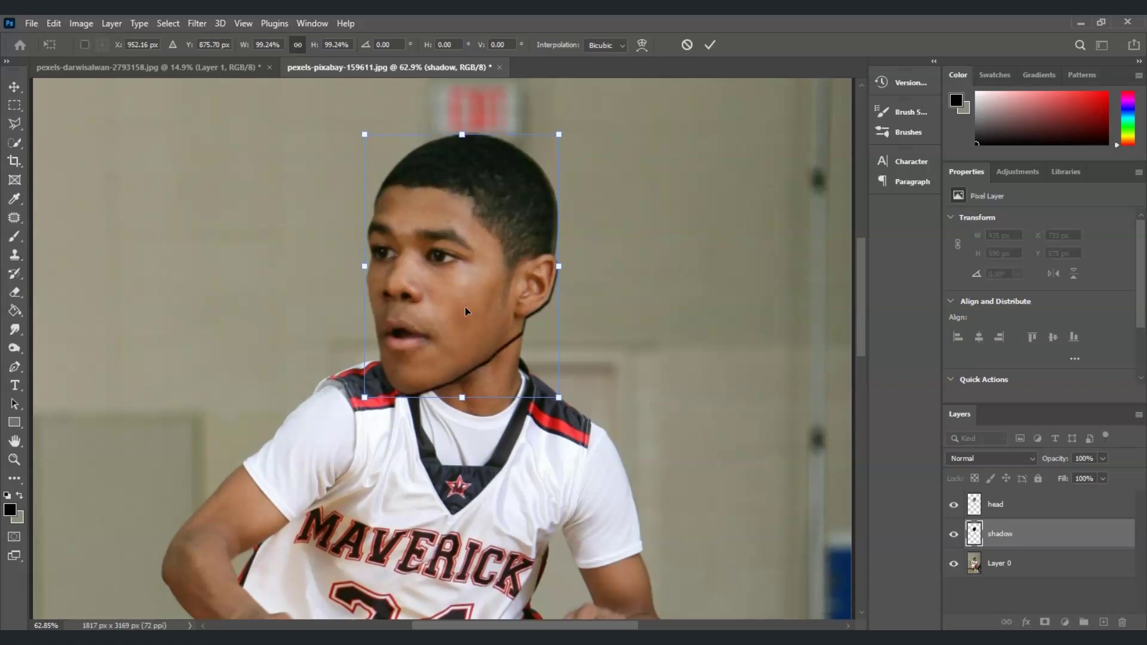
key(Down)
key(Down)
key(Down)
key(Down)
key(Down)
key(Down)
key(Down)
key(Down)
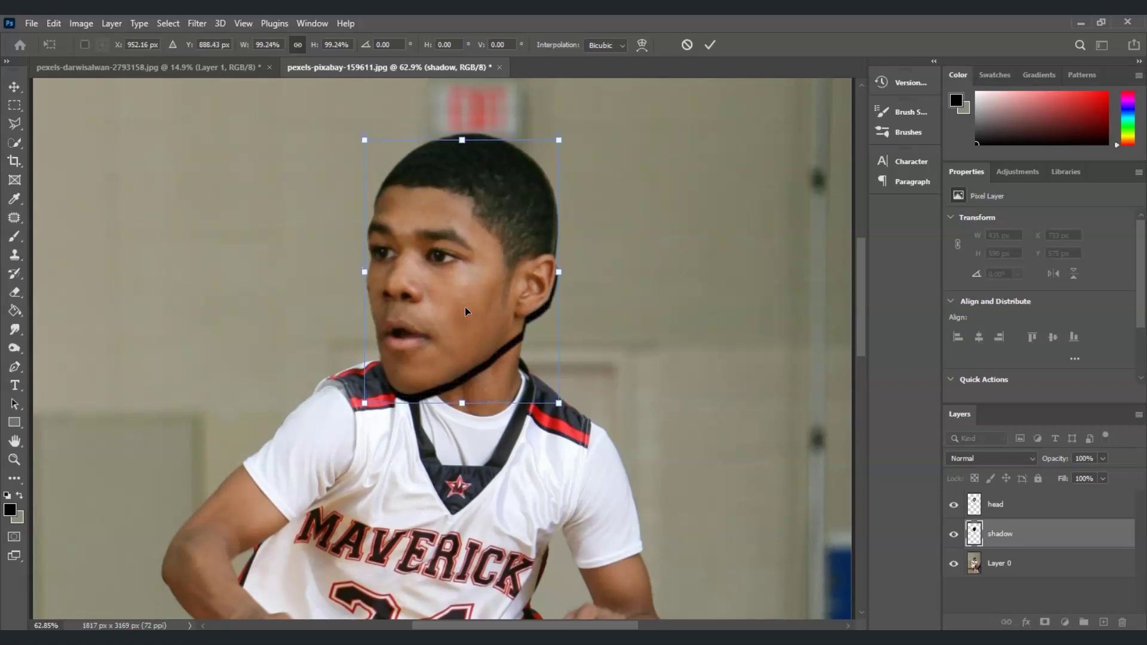
key(Down)
drag(366, 412, 372, 409)
key(Down)
key(Down)
key(Down)
key(Down)
key(Down)
key(Down)
key(Down)
key(Down)
key(Down)
key(Down)
key(Down)
key(Down)
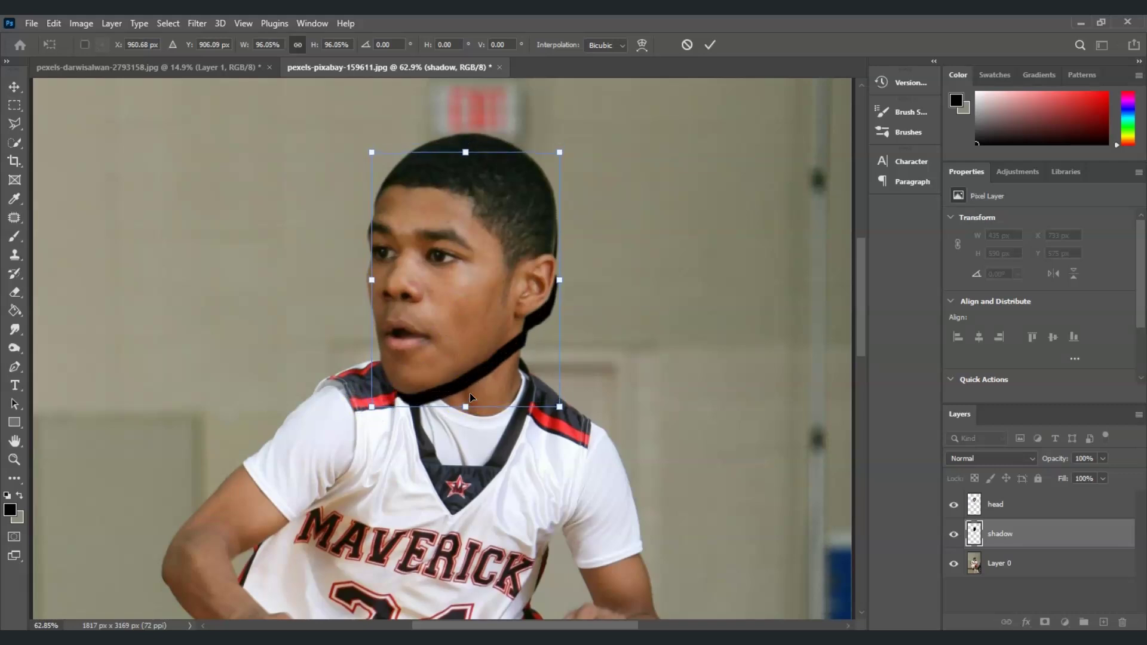
key(Return)
Set the shadow layer's opacity to 40%
key(z)
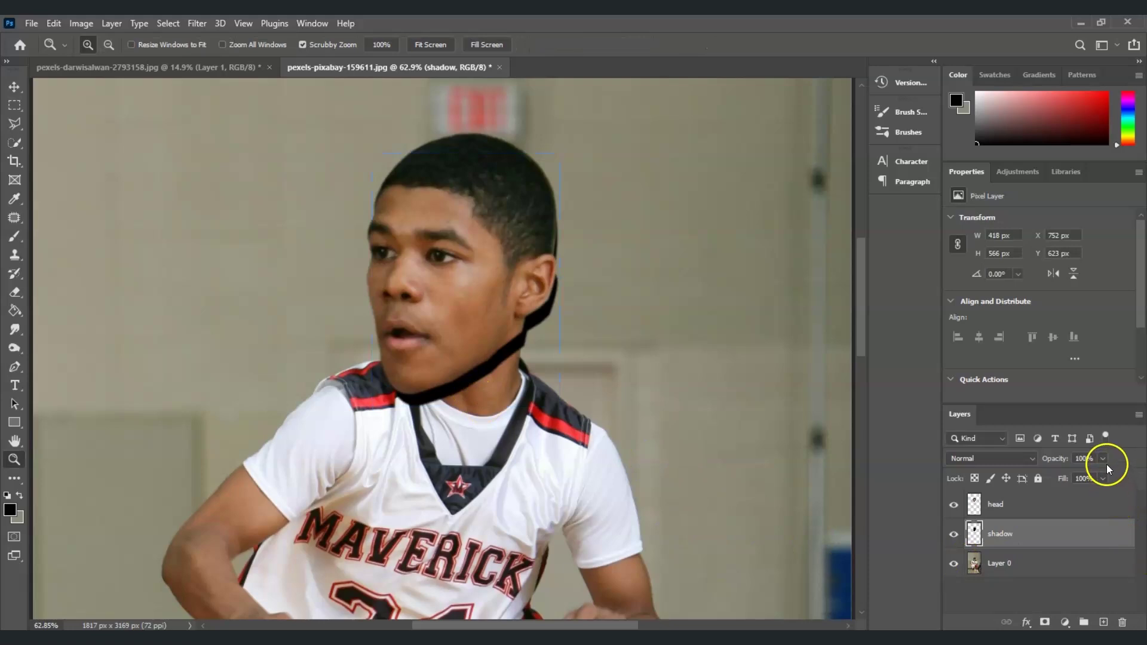
click(1052, 460)
text(40)
key(Return)
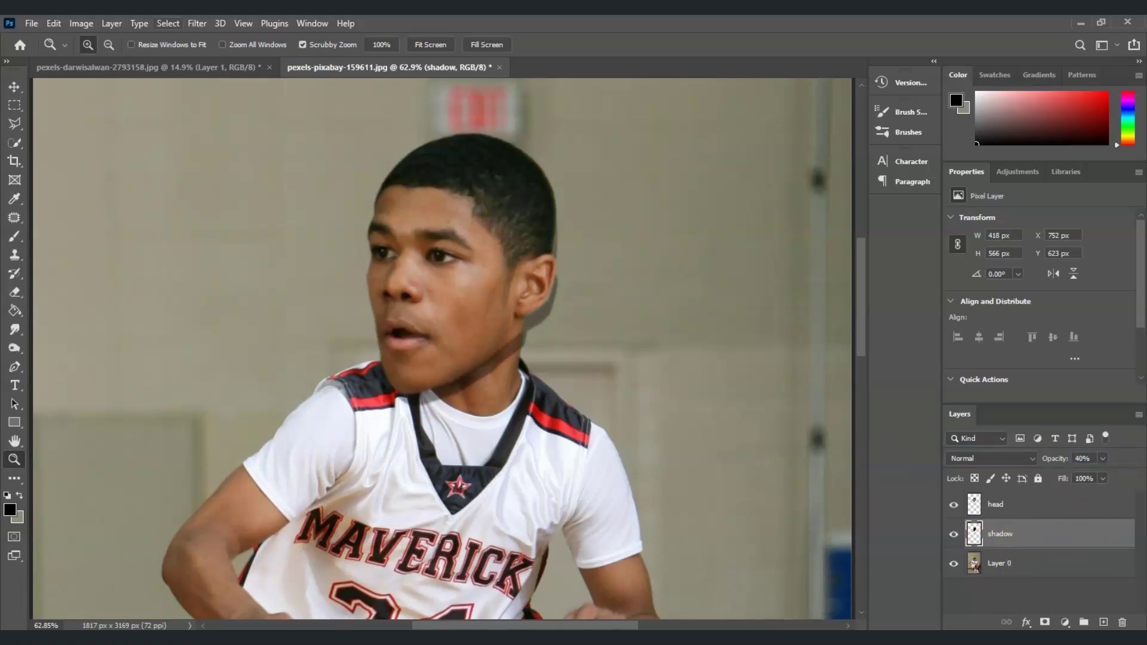
Blur the shadow layer with a 3.5-pixel Gaussian Blur, previewed near the neck
click(198, 24)
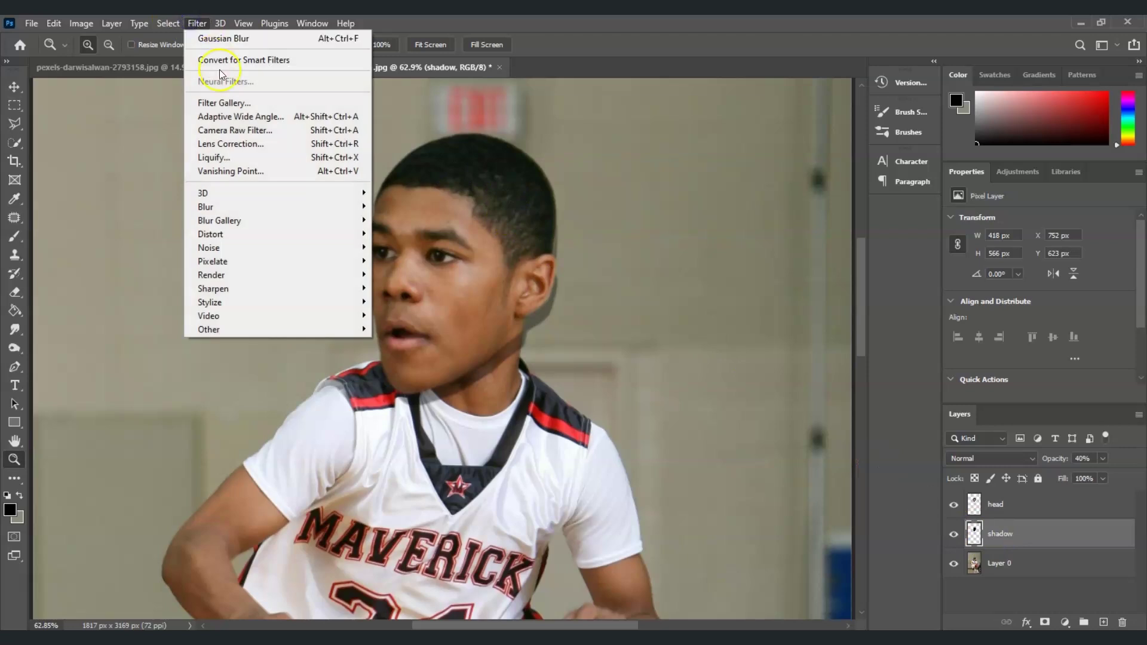
mouse_move(281, 207)
click(411, 261)
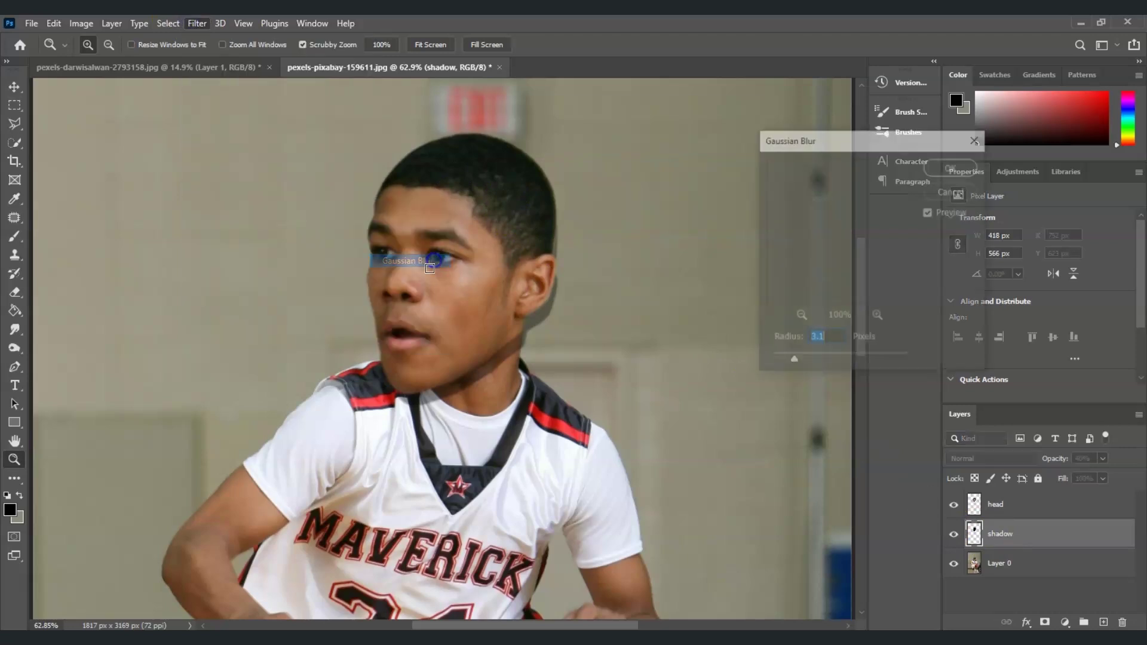
click(530, 368)
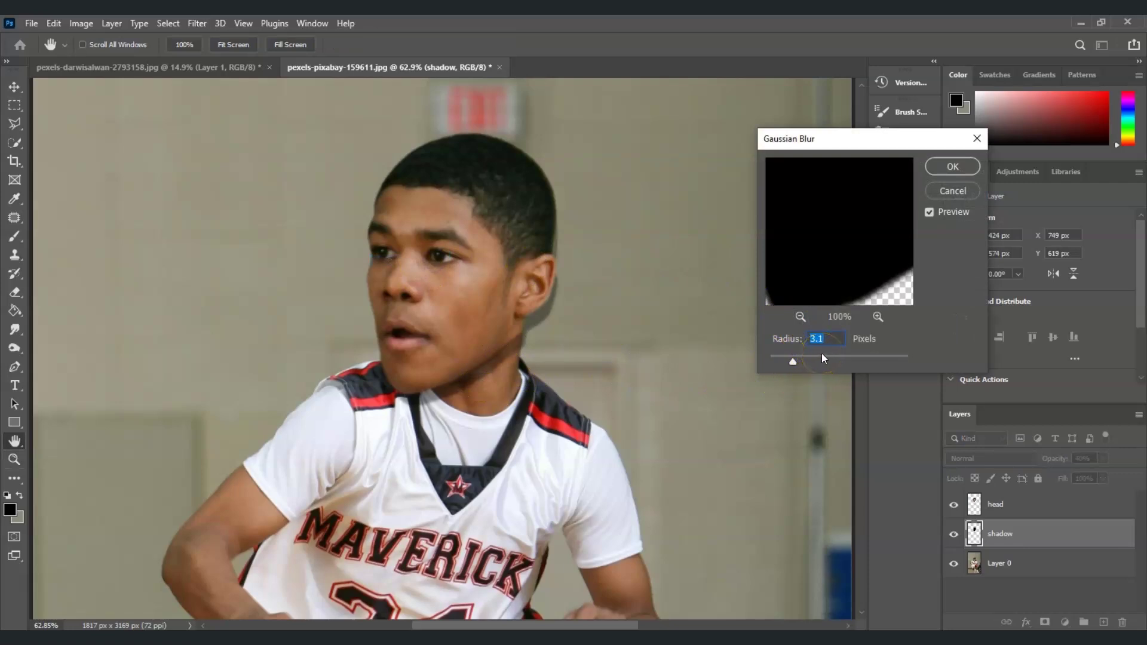
text(3.5)
click(952, 168)
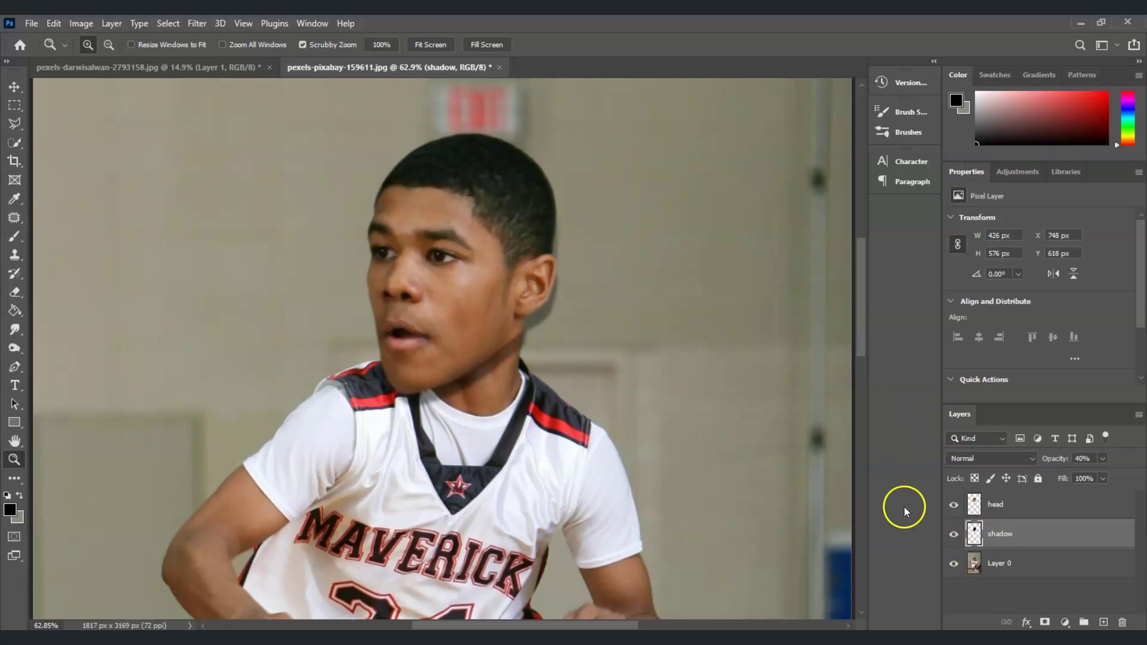
click(1018, 534)
click(1044, 623)
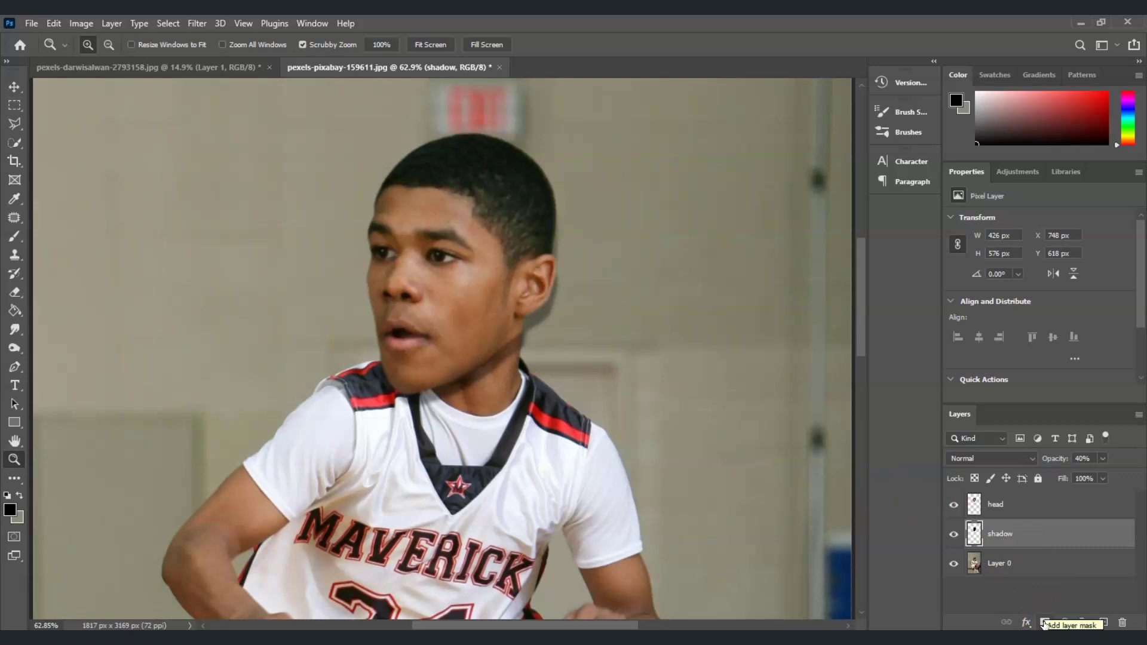
Add a layer mask to the shadow layer and choose the Soft Round brush
click(1044, 623)
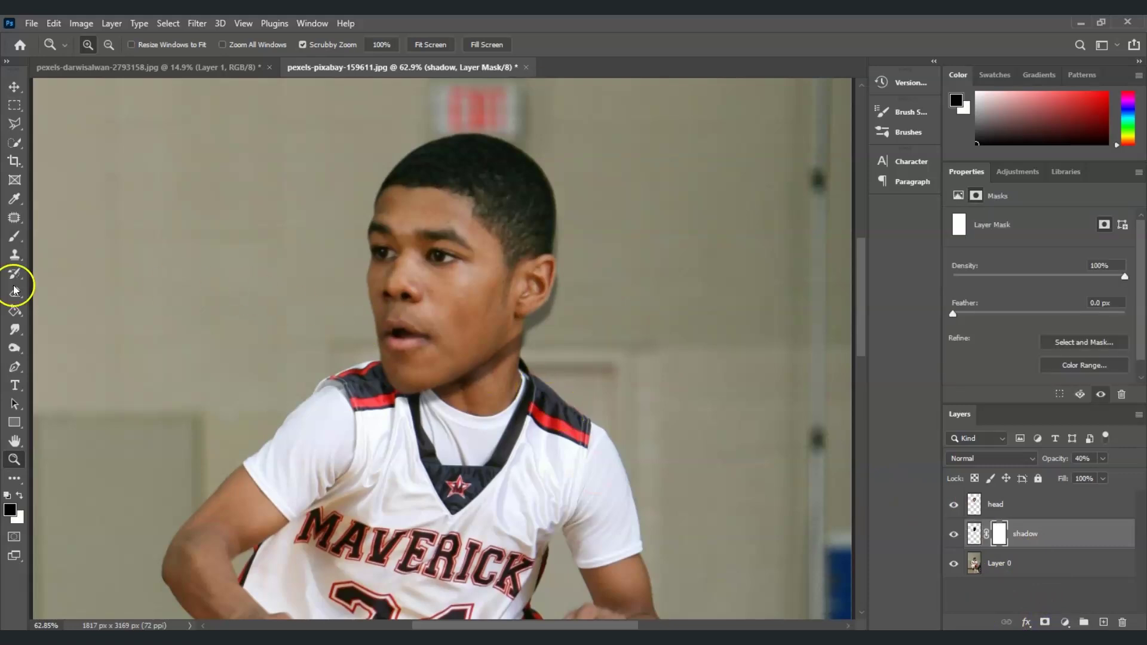
key(b)
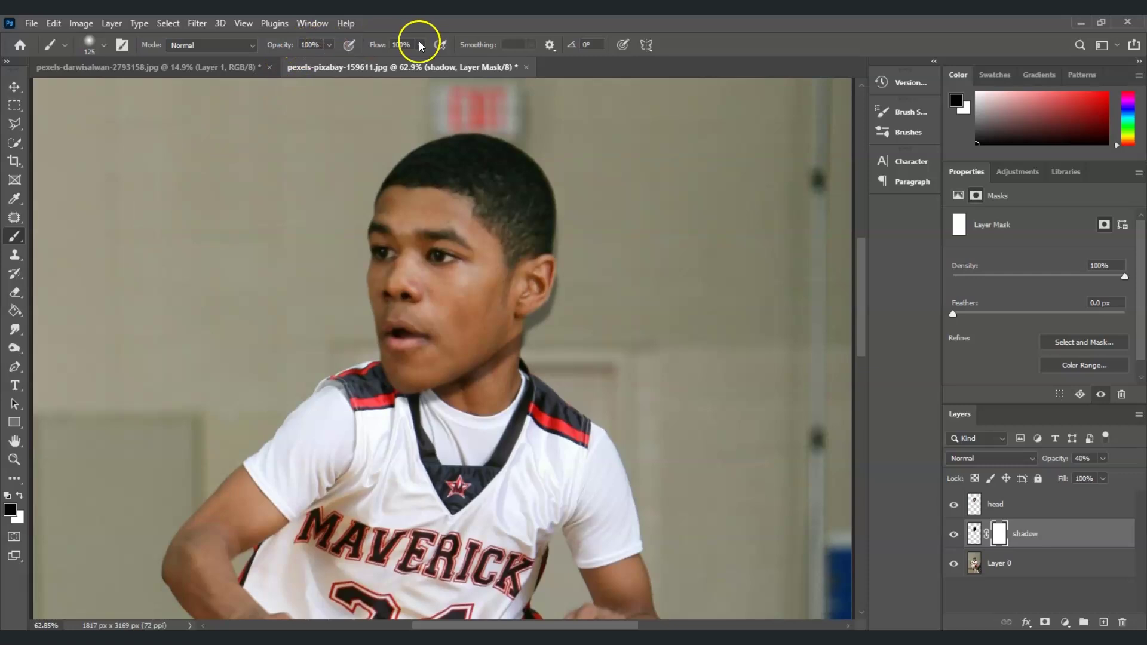
click(105, 45)
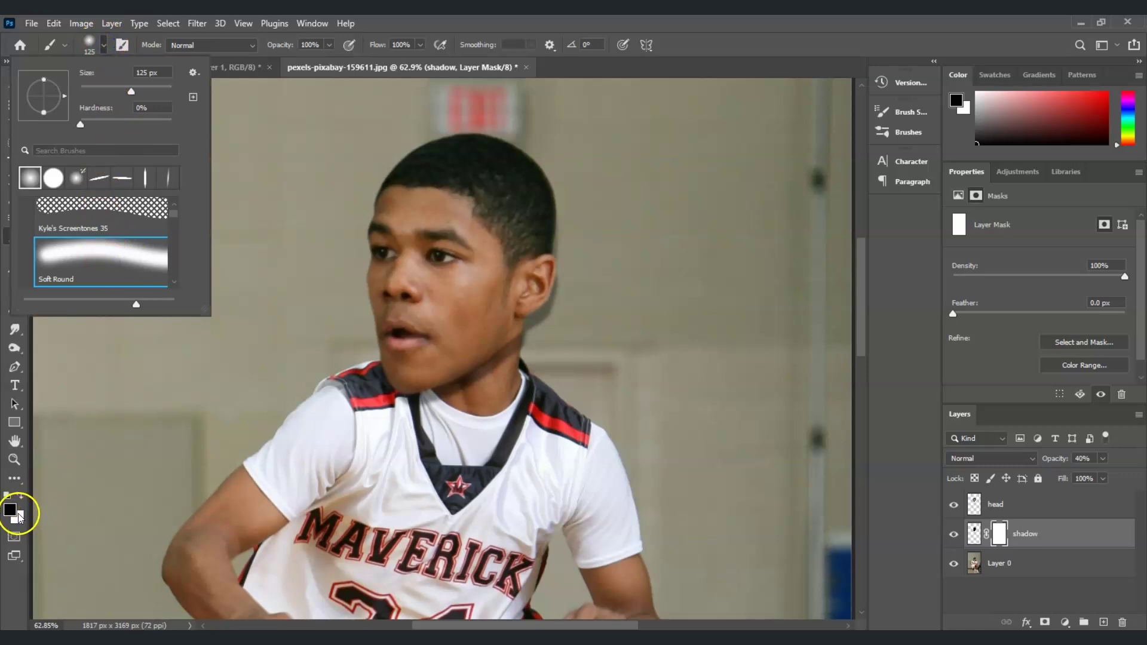
click(587, 322)
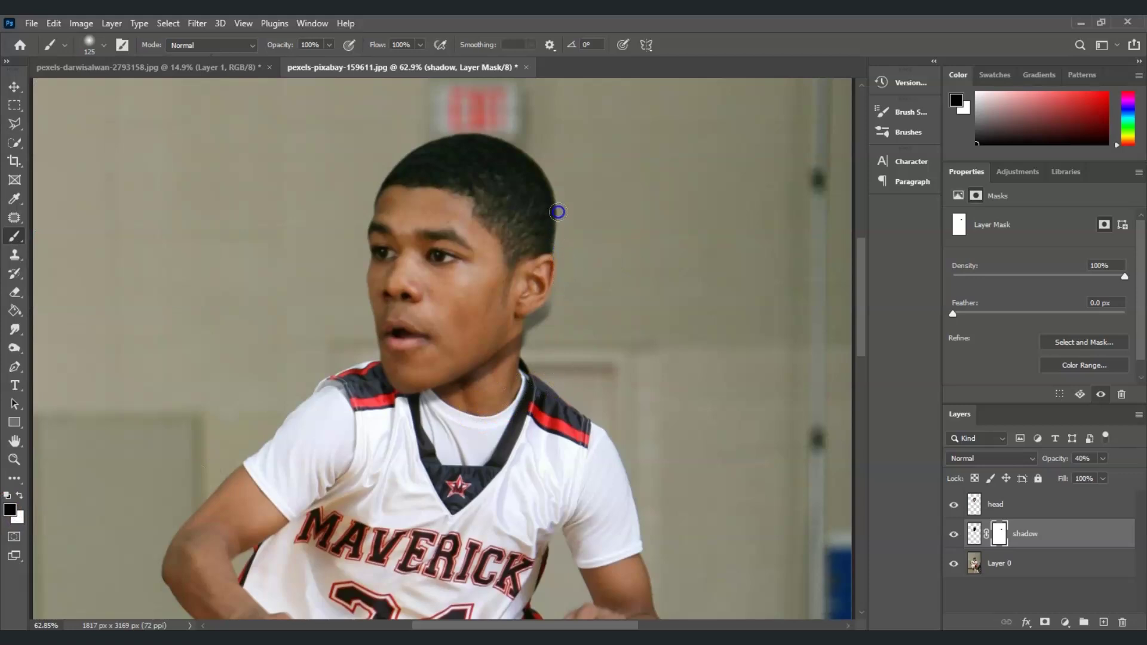
Paint black on the mask to remove the shadow beside the ear and along the jaw
mouse_move(553, 313)
mouse_down()
mouse_move(546, 341)
mouse_move(547, 323)
mouse_up()
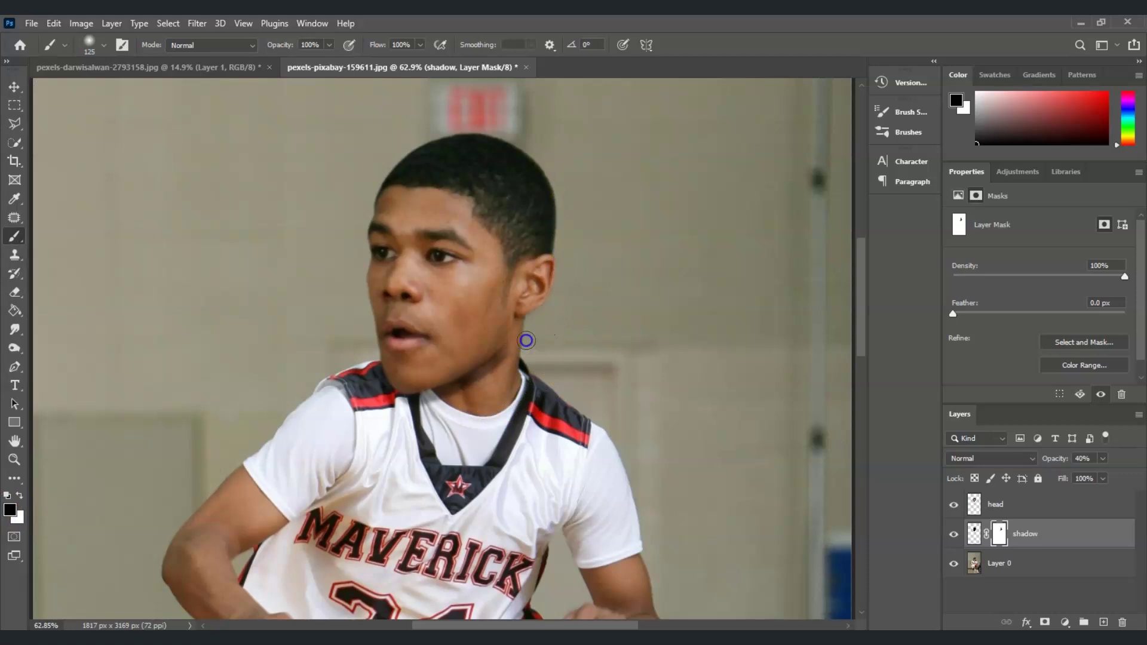
drag(323, 407, 356, 353)
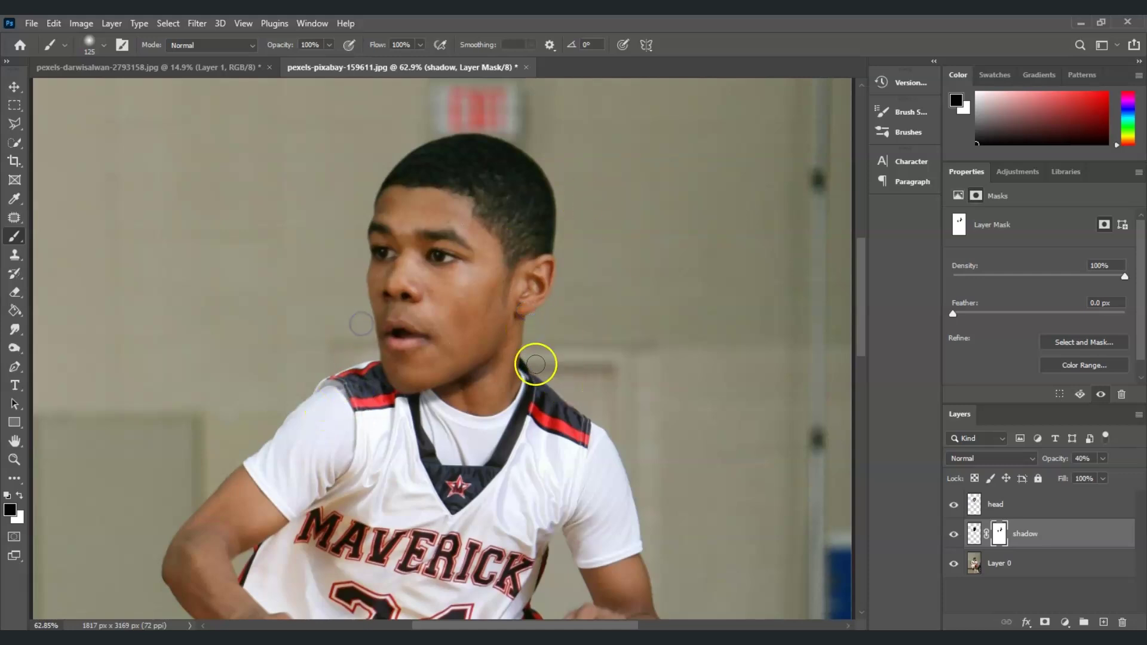
click(15, 460)
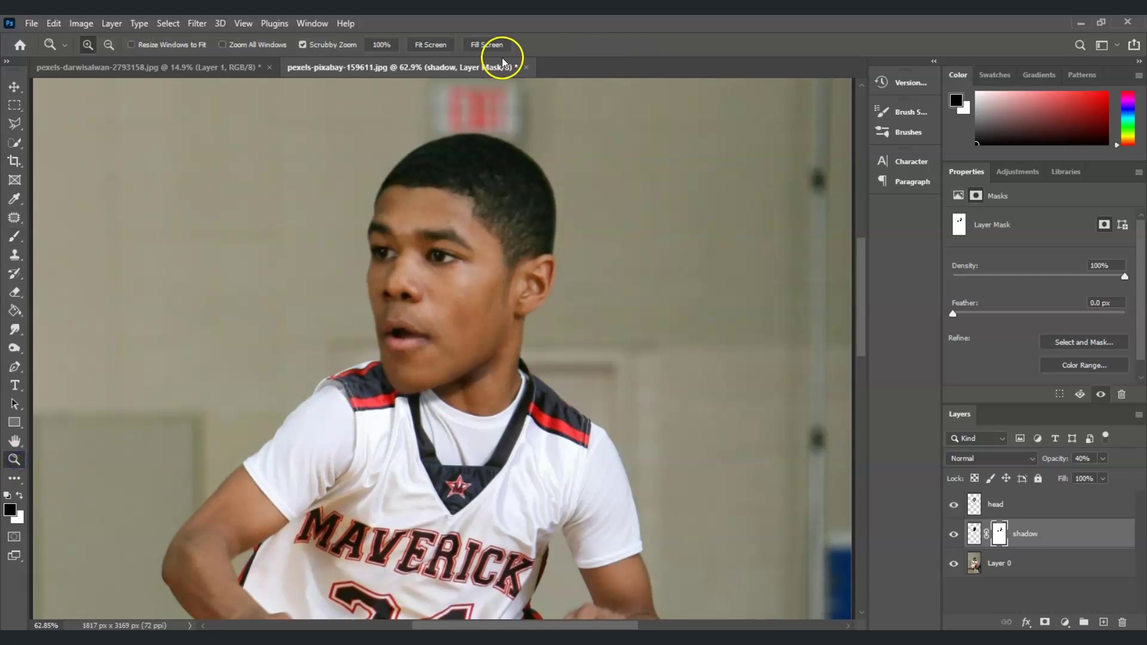
Fit the photo on screen, duplicate Layer 0 to the top of the stack, and hide the copy
click(431, 44)
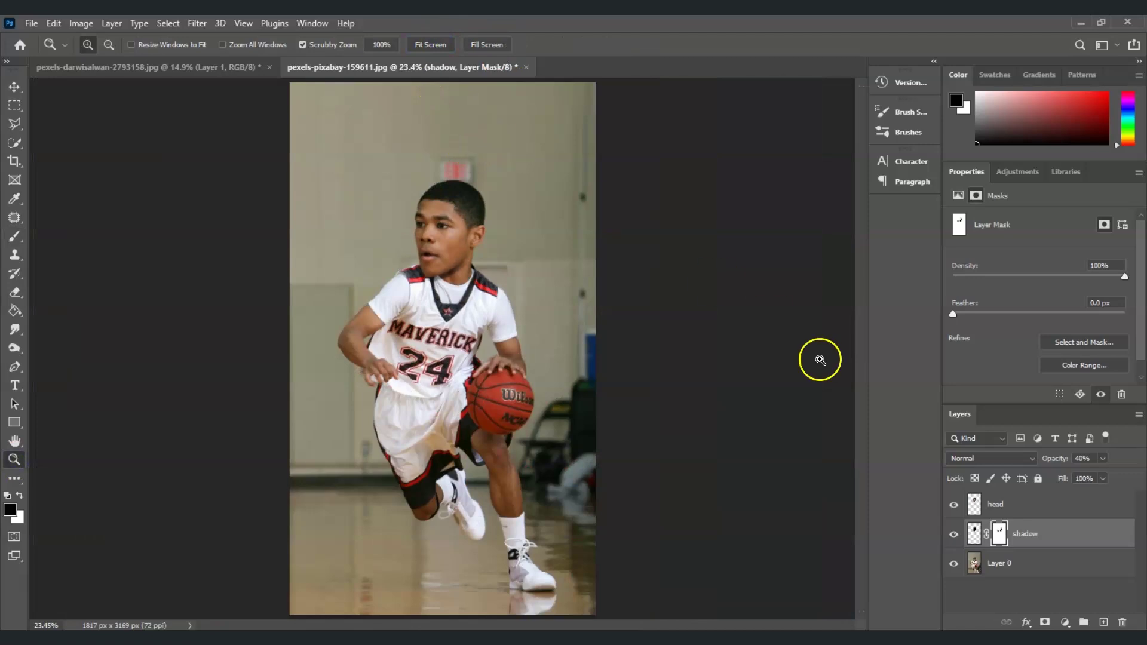
click(1067, 571)
key(ctrl+j)
key(ctrl+shift+bracketright)
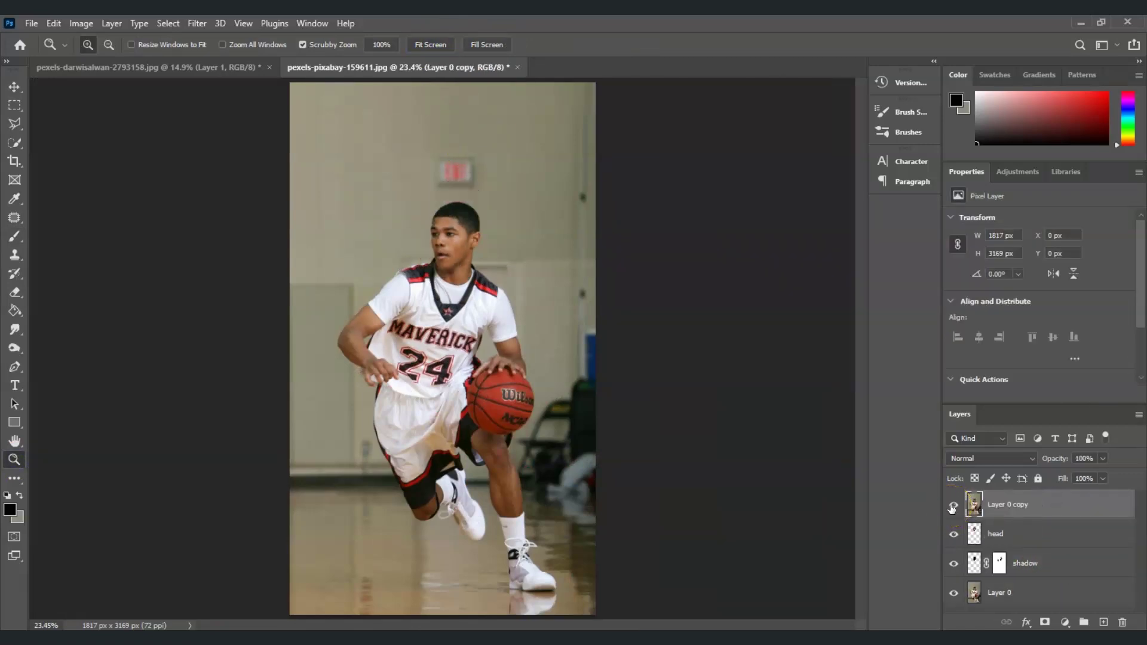
click(953, 505)
click(938, 503)
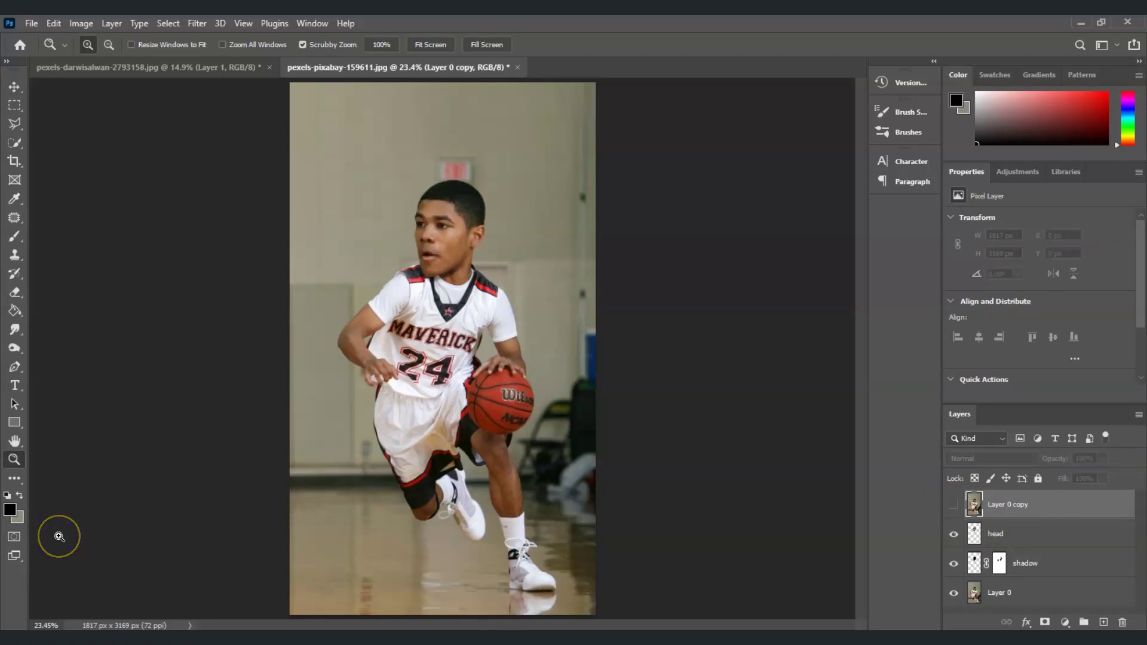